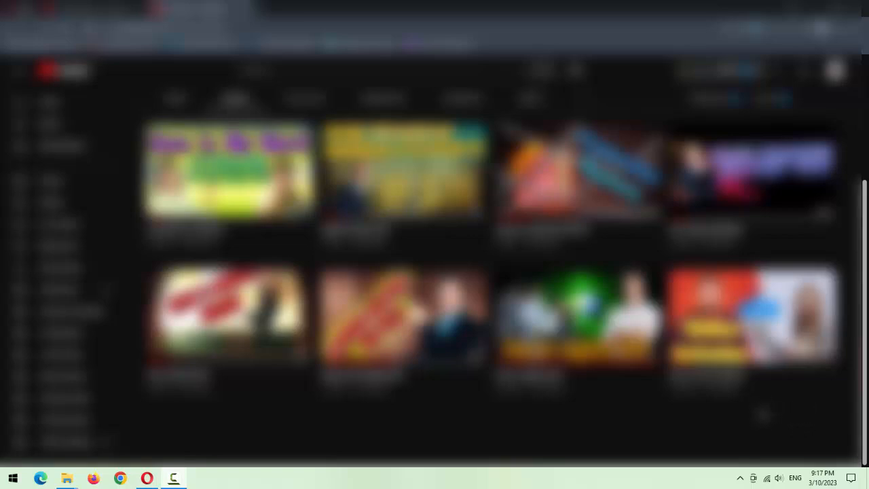
Open the Word folder from the desktop and look over the documents it contains.
{"action": "left_click", "coordinate": [806, 7]}
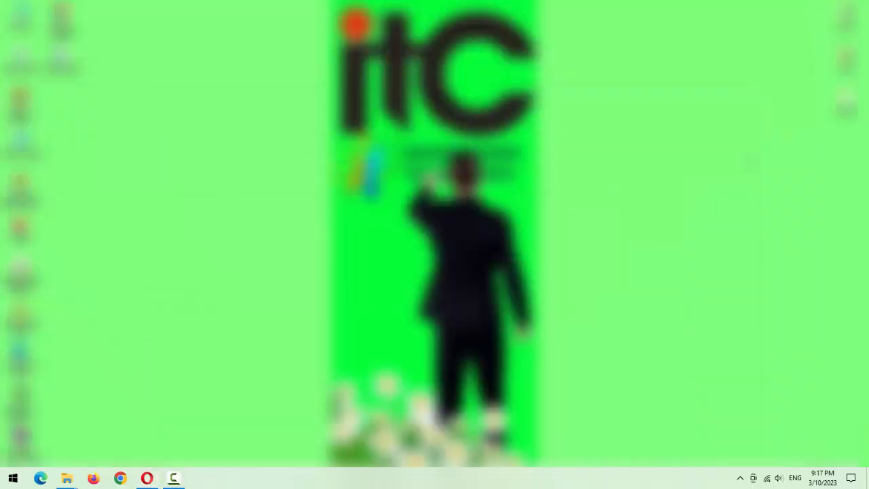
{"action": "double_click", "coordinate": [848, 108]}
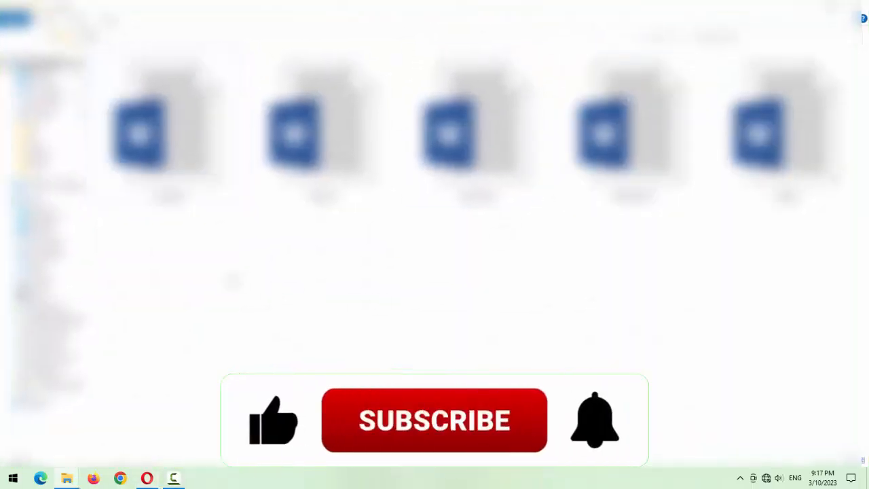
{"action": "left_click_drag", "start_coordinate": [170, 256], "coordinate": [747, 136]}
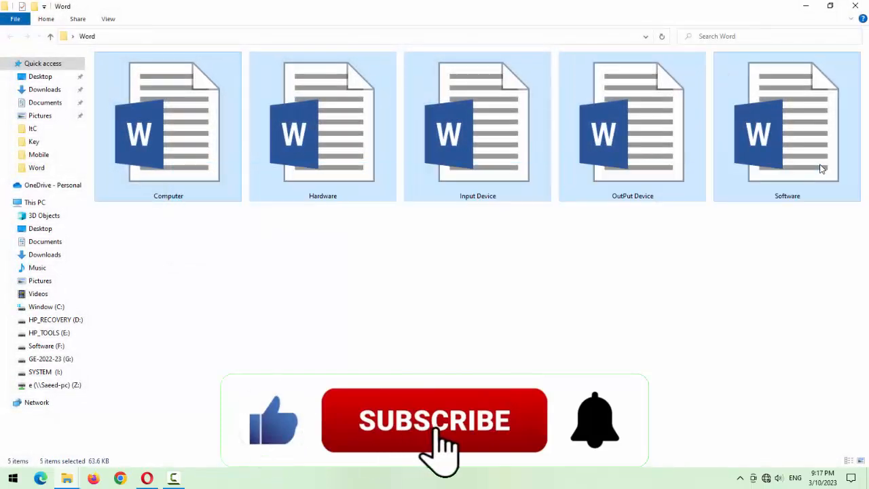
{"action": "left_click", "coordinate": [488, 340]}
Open the Computer document from the folder, look through its content and close it.
{"action": "double_click", "coordinate": [197, 171]}
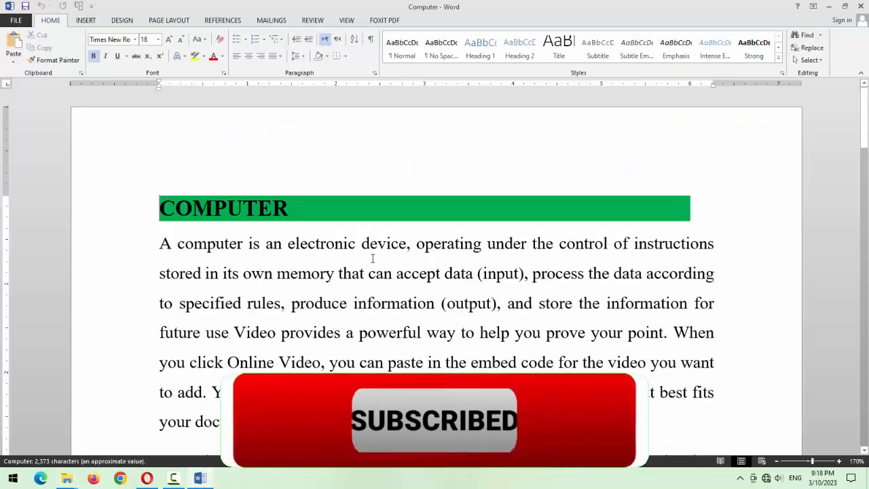
{"action": "scroll", "coordinate": [373, 293], "scroll_direction": "down", "scroll_amount": 4}
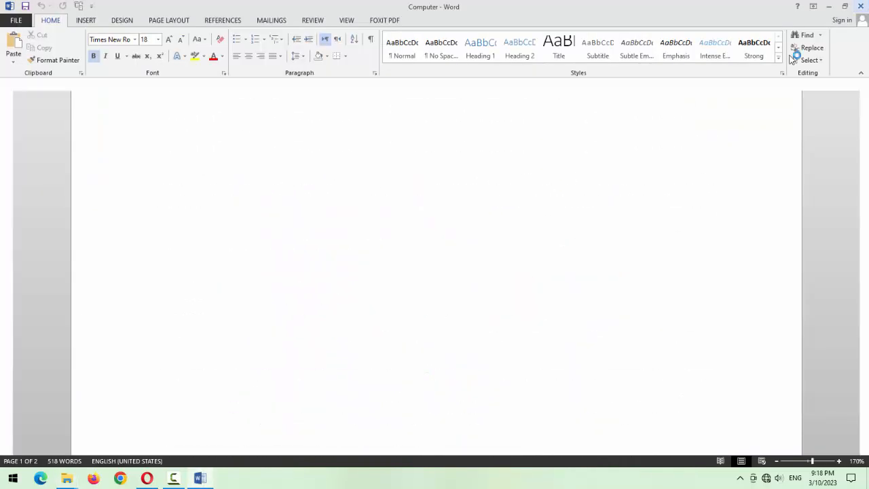
{"action": "left_click", "coordinate": [861, 6]}
Close the folder window containing the source documents and return to the desktop.
{"action": "left_click_drag", "start_coordinate": [796, 208], "coordinate": [89, 190]}
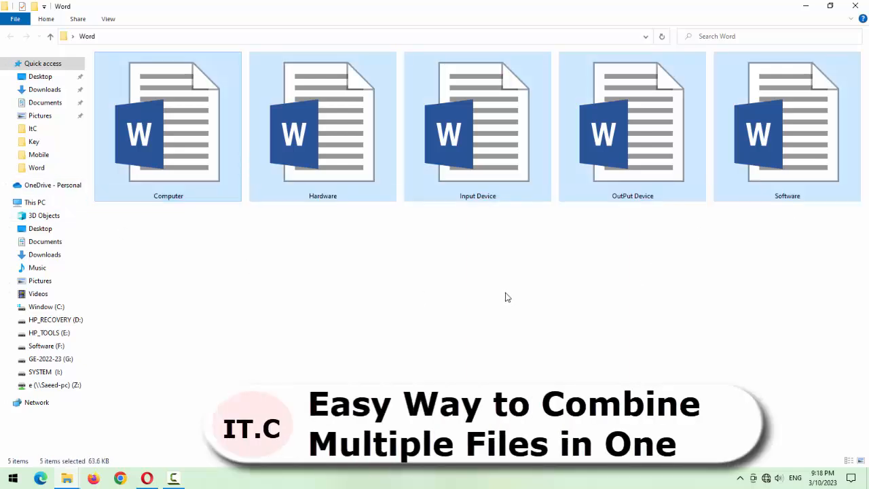
{"action": "left_click", "coordinate": [523, 281]}
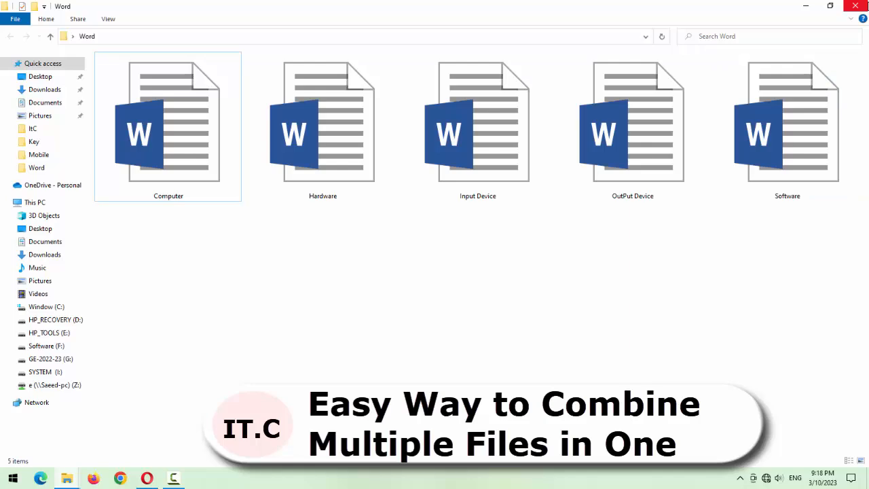
{"action": "left_click", "coordinate": [855, 6]}
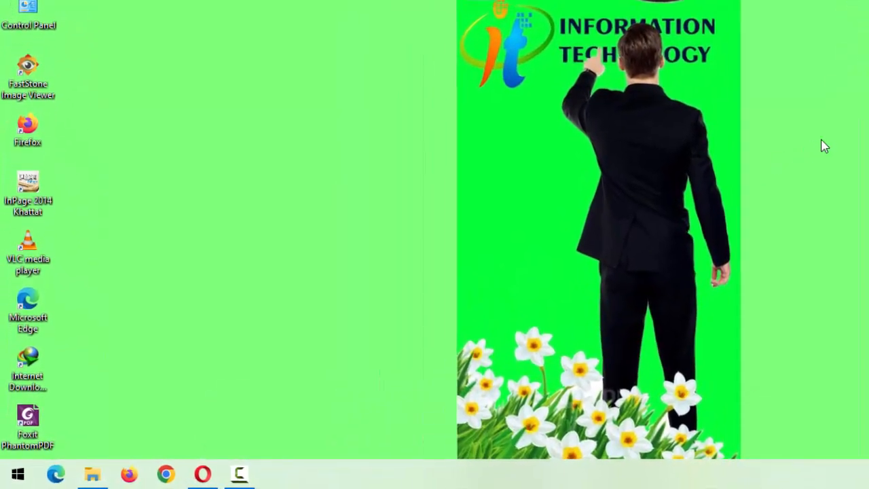
Launch Word by running winword and create a blank document.
{"action": "key", "text": "super+r"}
{"action": "type", "text": "w"}
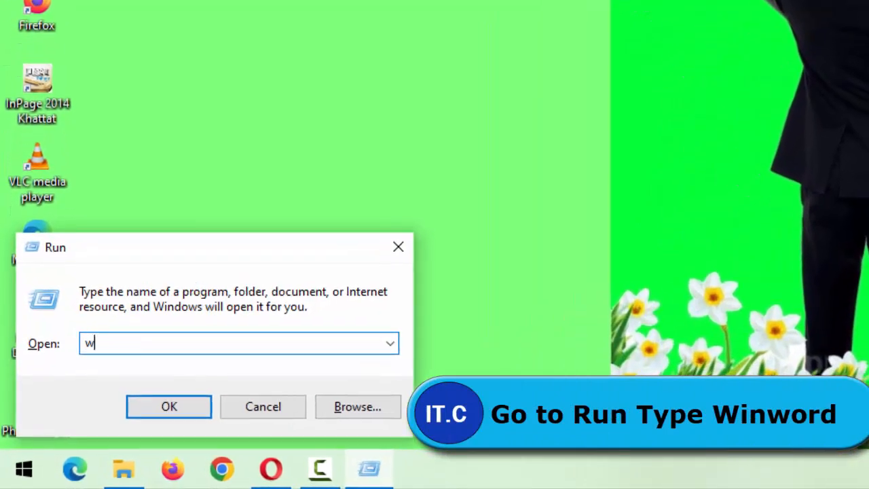
{"action": "type", "text": "in"}
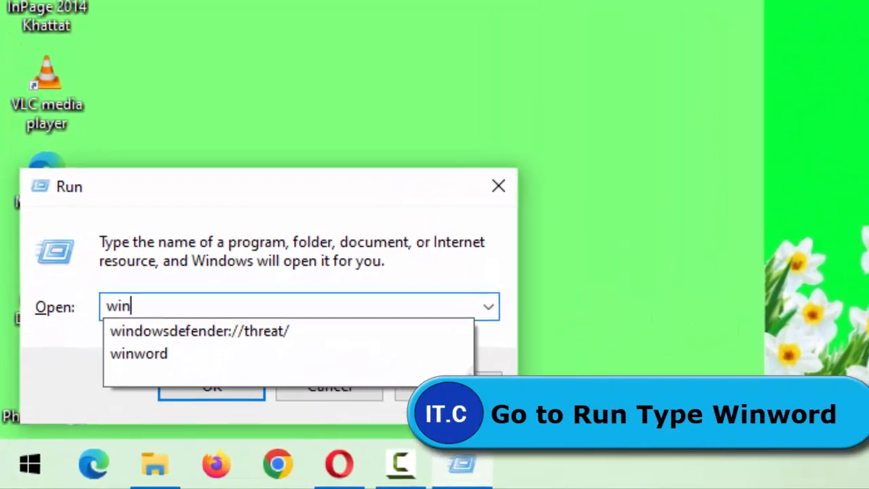
{"action": "type", "text": "word"}
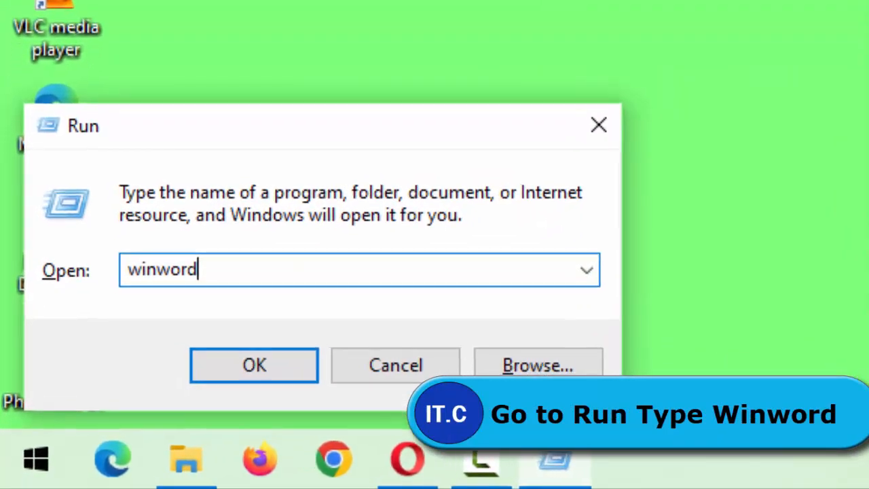
{"action": "key", "text": "Return"}
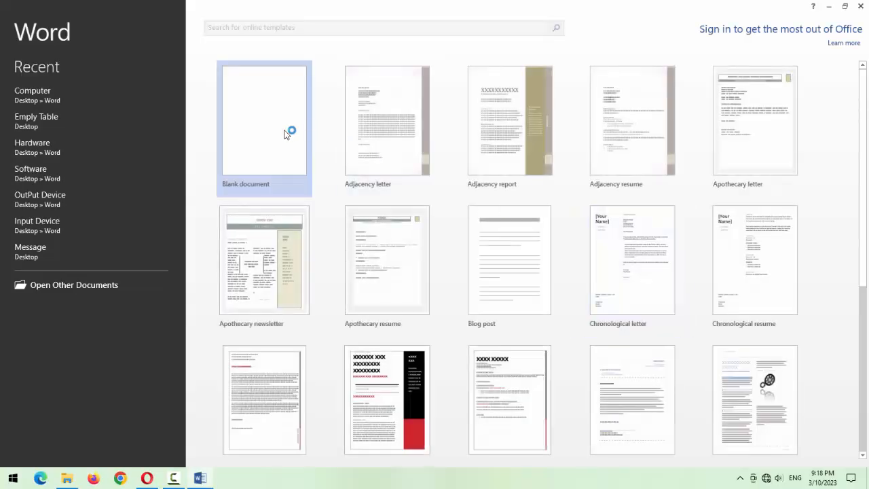
{"action": "left_click", "coordinate": [286, 134]}
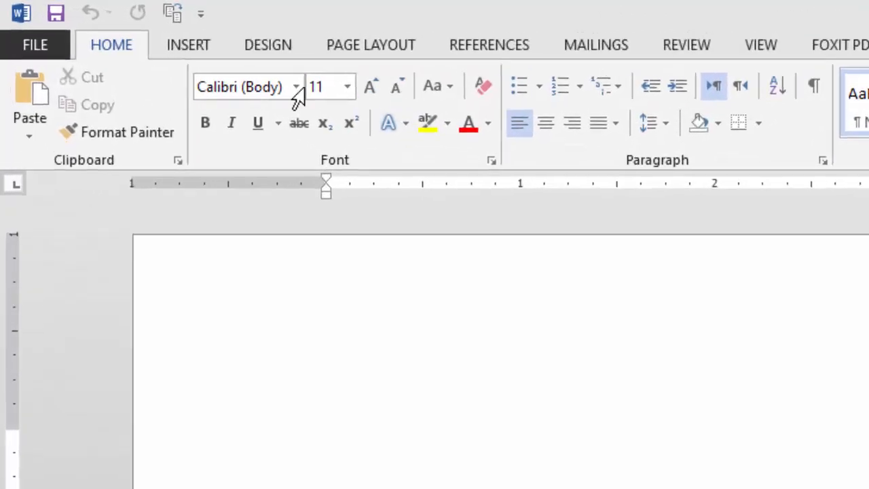
Start inserting text from a file and browse to the Word folder on the Desktop.
{"action": "left_click", "coordinate": [191, 46]}
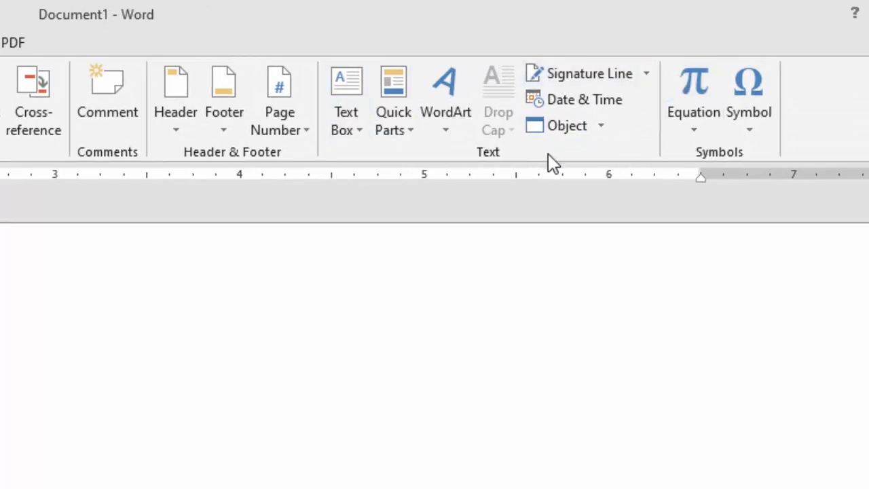
{"action": "left_click", "coordinate": [601, 127]}
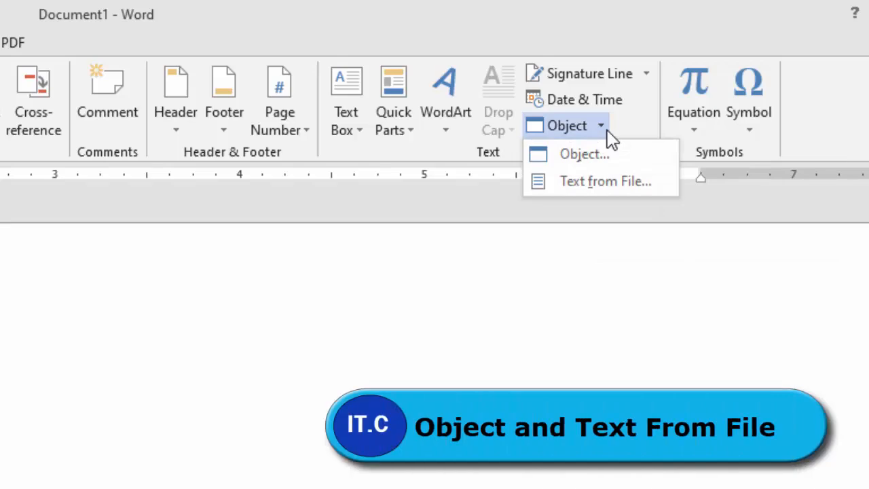
{"action": "left_click", "coordinate": [601, 181]}
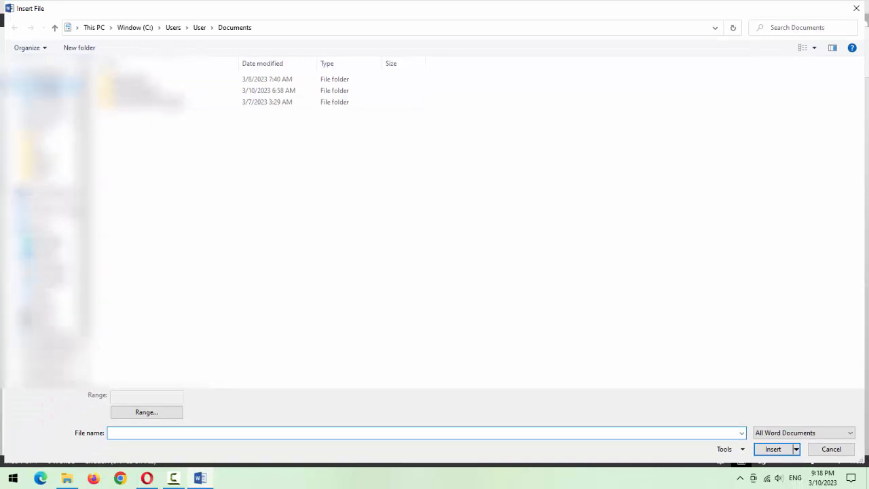
{"action": "left_click", "coordinate": [52, 85]}
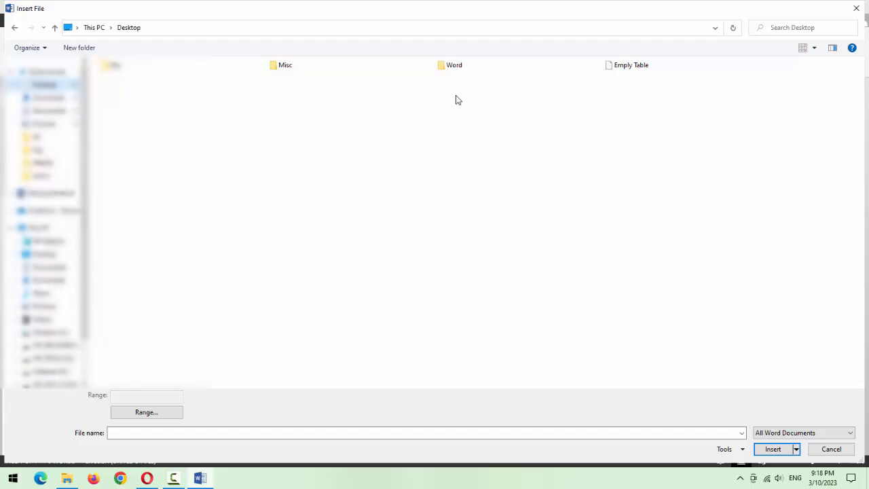
{"action": "double_click", "coordinate": [453, 68]}
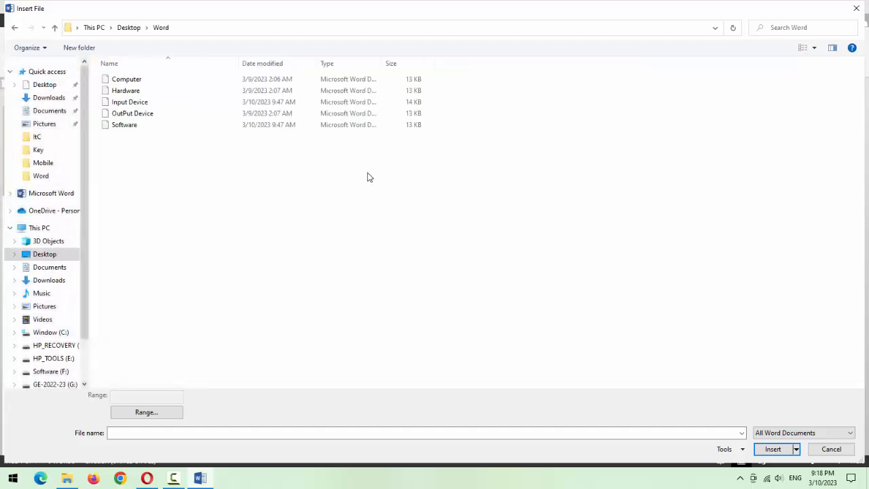
{"action": "left_click_drag", "start_coordinate": [212, 169], "coordinate": [118, 72]}
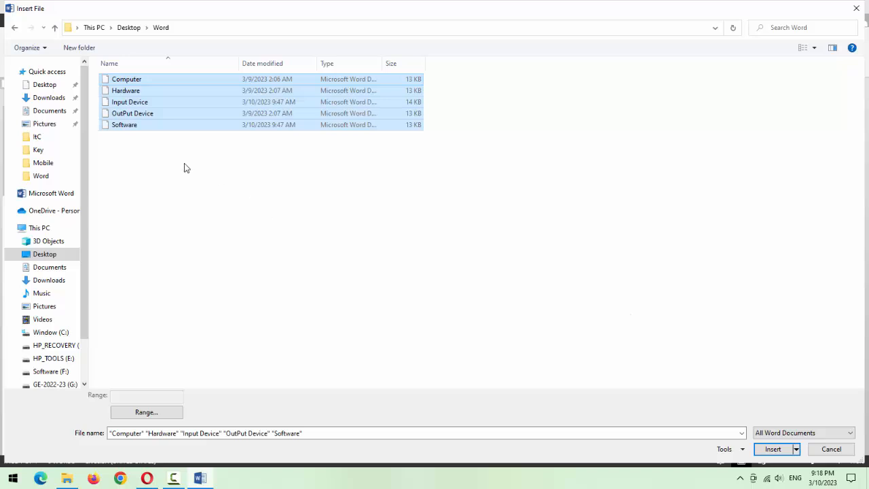
{"action": "left_click", "coordinate": [163, 165]}
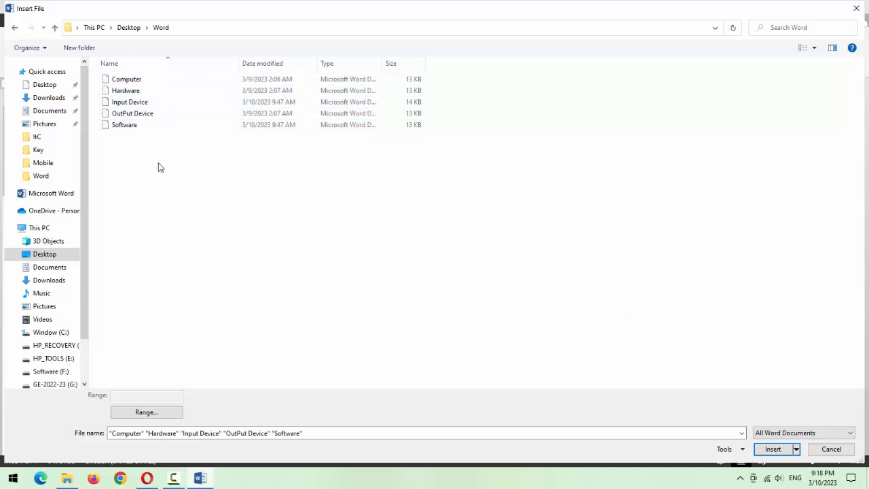
{"action": "left_click", "coordinate": [139, 83]}
{"action": "left_click", "coordinate": [133, 115], "text": "ctrl"}
{"action": "left_click", "coordinate": [132, 126], "text": "ctrl"}
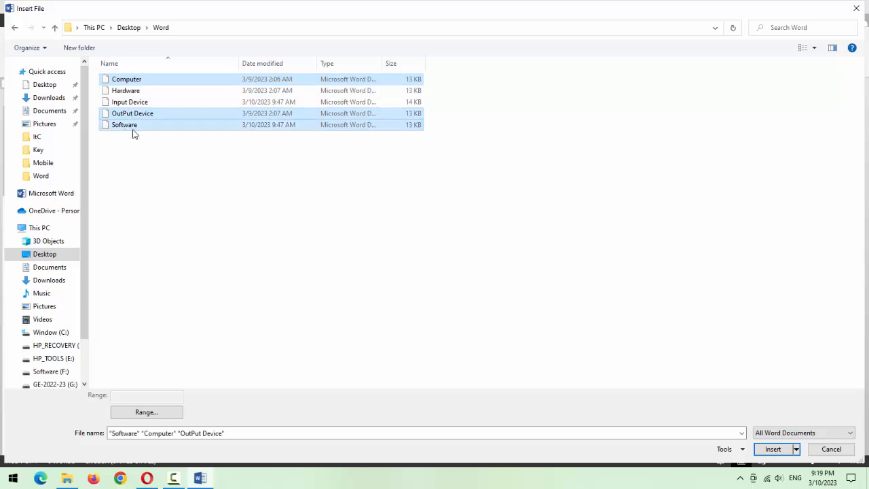
{"action": "left_click", "coordinate": [134, 92], "text": "ctrl"}
{"action": "left_click", "coordinate": [134, 103], "text": "ctrl"}
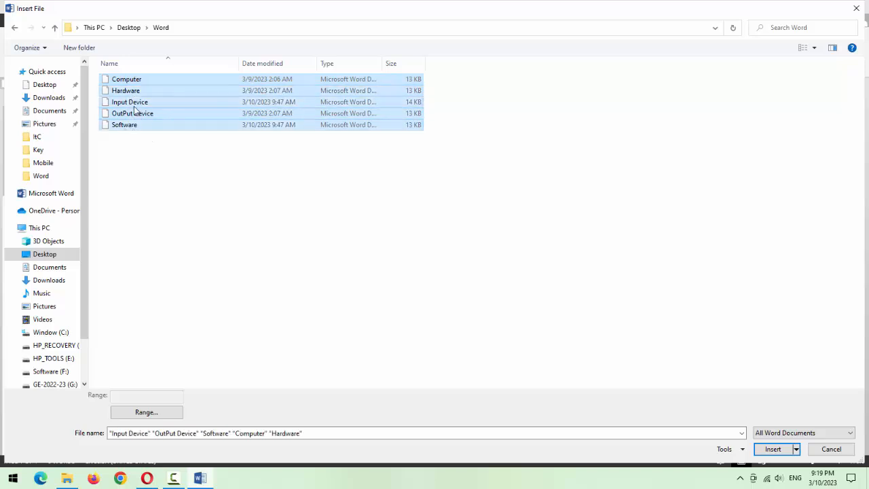
{"action": "left_click", "coordinate": [222, 190]}
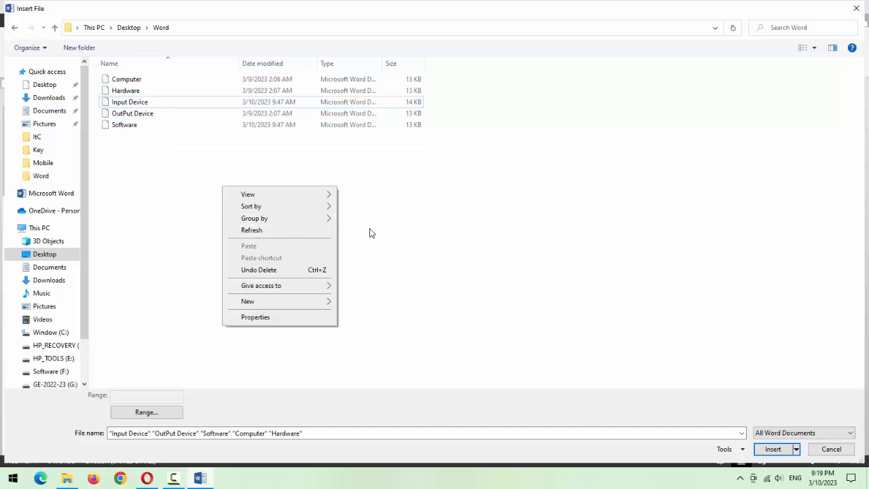
Insert the text of all five files, Computer, Hardware, Input Device, OutPut Device and Software, into the blank document.
{"action": "left_click", "coordinate": [197, 169]}
{"action": "left_click_drag", "start_coordinate": [187, 176], "coordinate": [106, 57]}
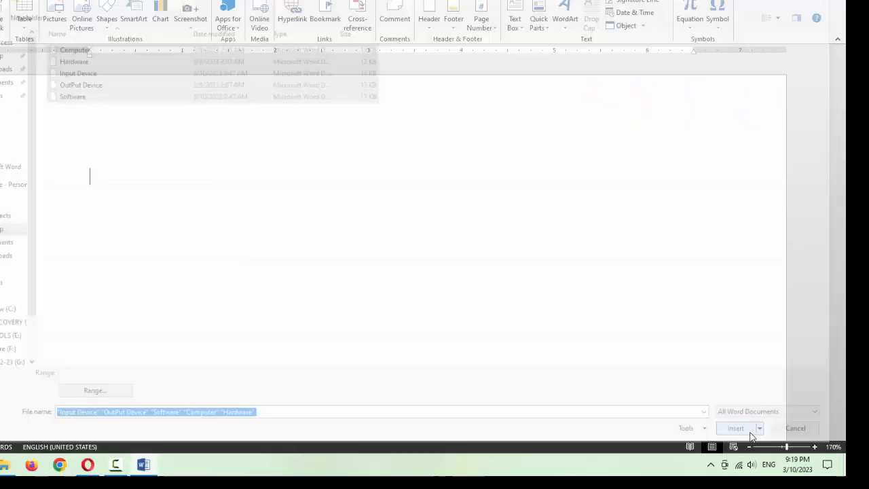
{"action": "left_click", "coordinate": [513, 328]}
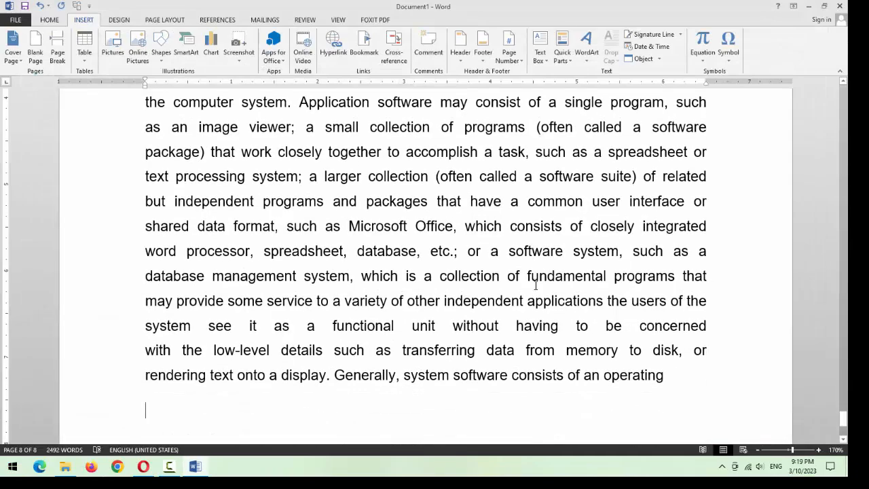
Review the combined document starting from its first page, and close it.
{"action": "key", "text": "ctrl+Home"}
{"action": "scroll", "coordinate": [527, 281], "scroll_direction": "down", "scroll_amount": 3}
{"action": "scroll", "coordinate": [527, 280], "scroll_direction": "up", "scroll_amount": 3}
{"action": "scroll", "coordinate": [524, 279], "scroll_direction": "down", "scroll_amount": 10}
{"action": "scroll", "coordinate": [524, 277], "scroll_direction": "down", "scroll_amount": 12}
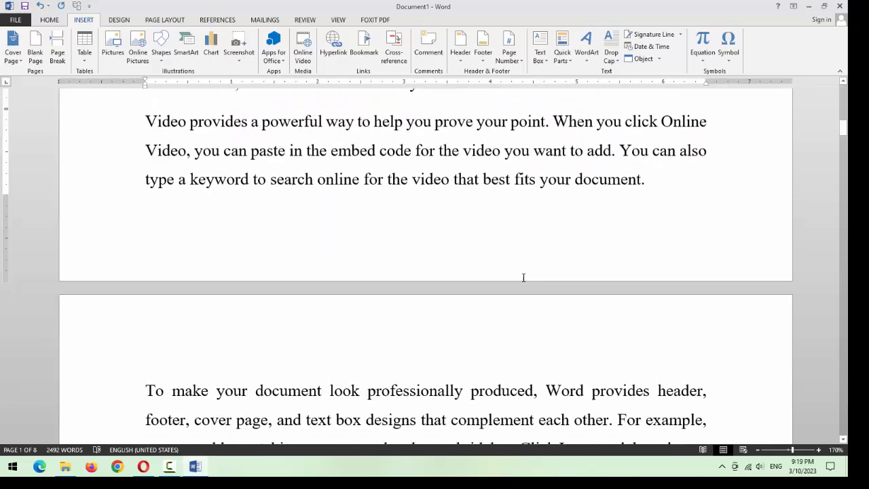
{"action": "scroll", "coordinate": [524, 277], "scroll_direction": "down", "scroll_amount": 12}
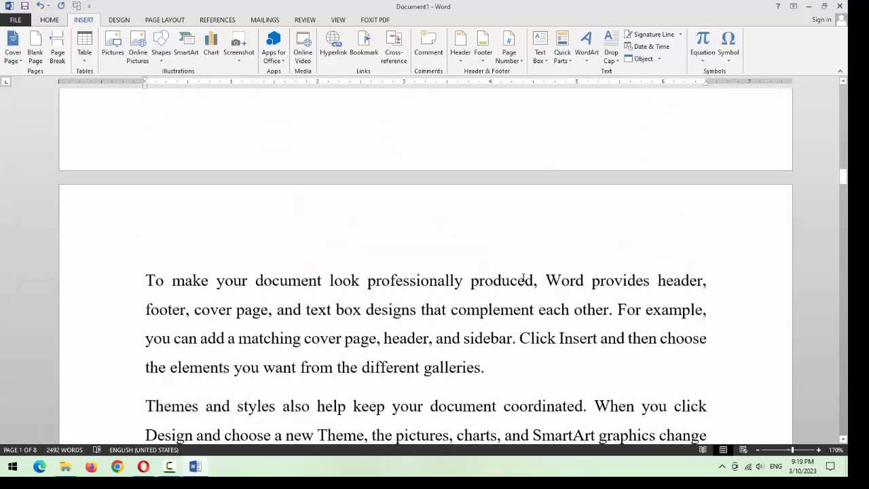
{"action": "scroll", "coordinate": [525, 282], "scroll_direction": "down", "scroll_amount": 3}
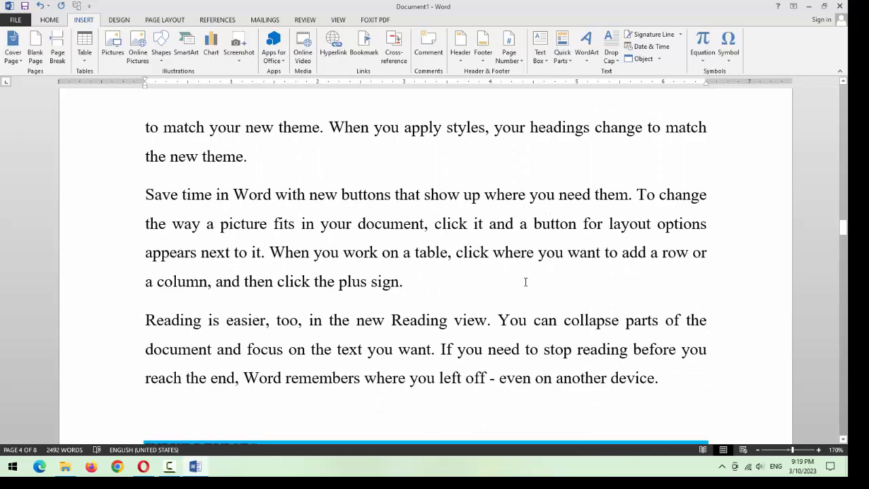
{"action": "scroll", "coordinate": [525, 282], "scroll_direction": "down", "scroll_amount": 12}
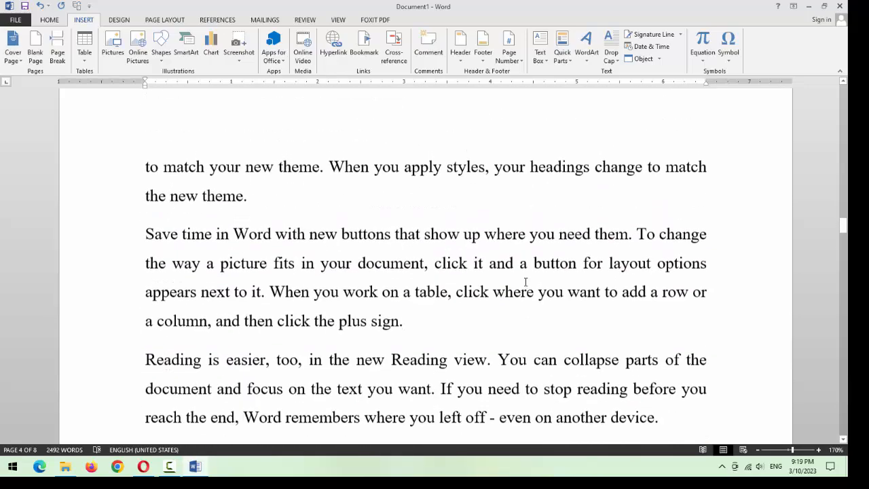
{"action": "scroll", "coordinate": [525, 282], "scroll_direction": "up", "scroll_amount": 20}
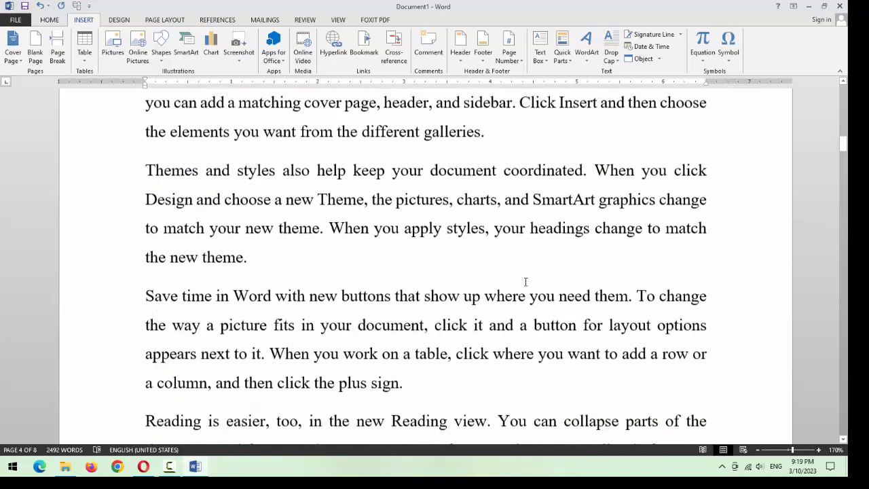
{"action": "scroll", "coordinate": [526, 282], "scroll_direction": "up", "scroll_amount": 3}
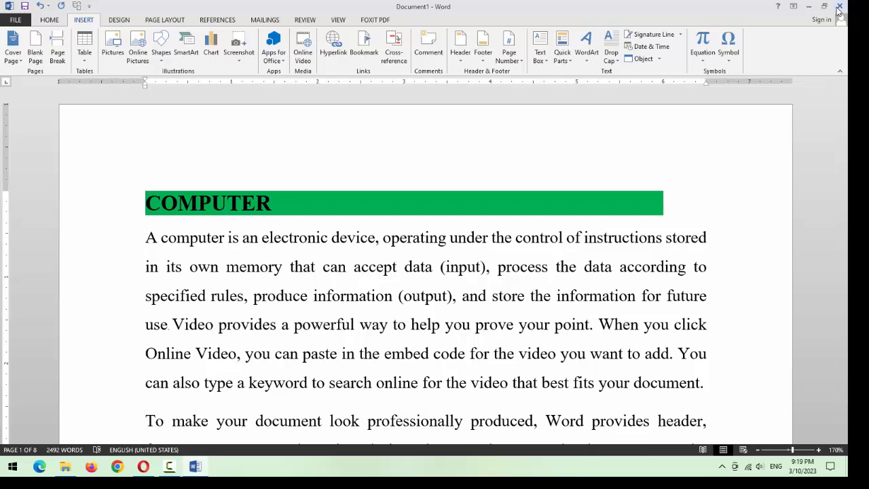
{"action": "left_click", "coordinate": [435, 255]}
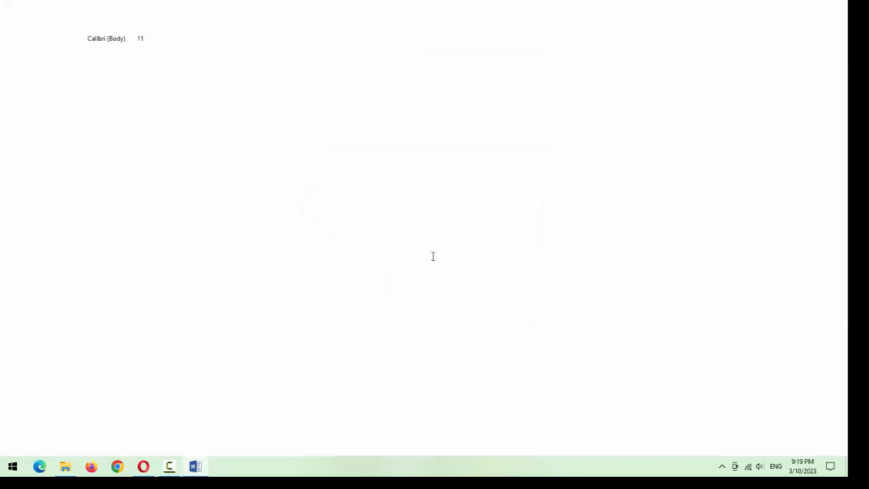
Launch Word again by running winword and open the Emply Table document.
{"action": "key", "text": "super+r"}
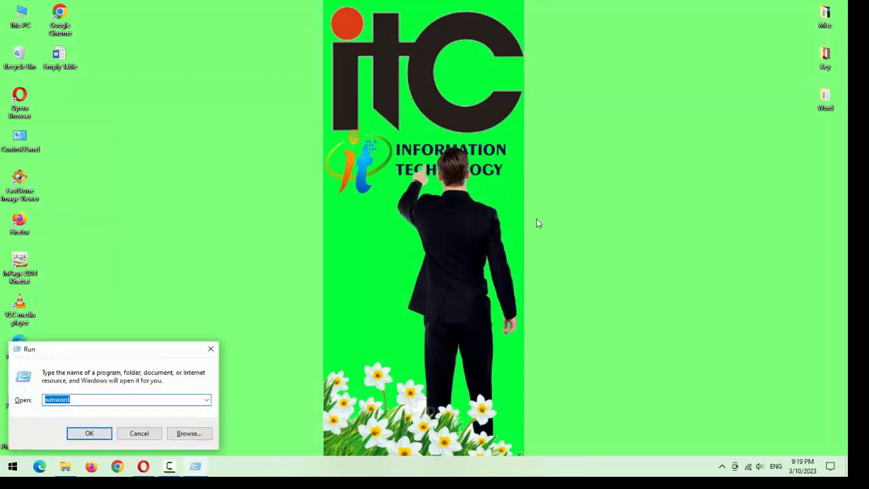
{"action": "key", "text": "Return"}
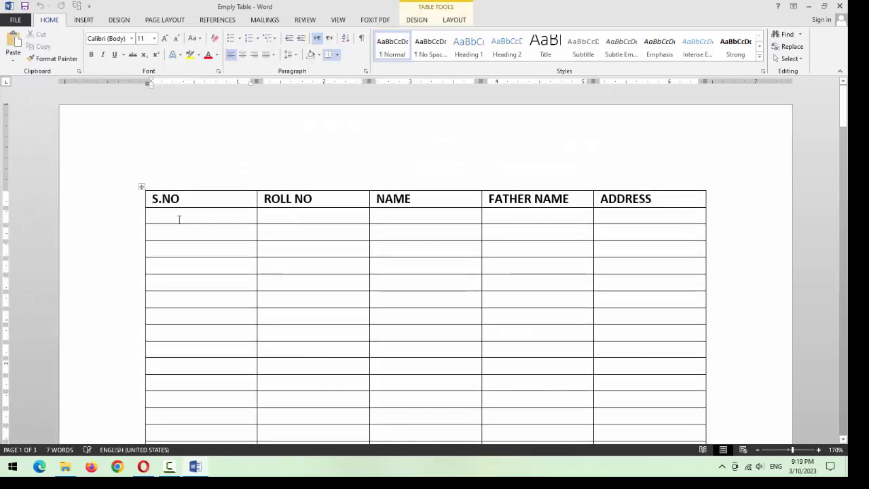
Try numbering the first three rows of the S.NO column by hand with 1, 2 and 3, and clear those entries.
{"action": "type", "text": "1"}
{"action": "key", "text": "Down"}
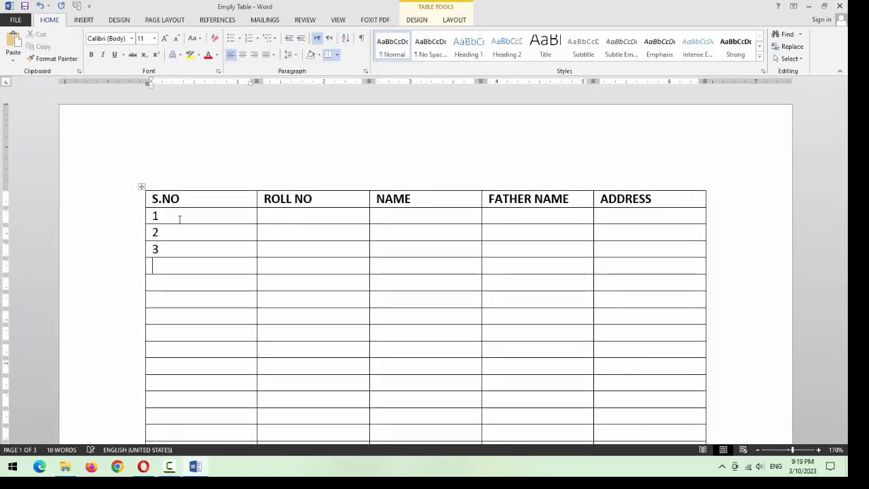
{"action": "scroll", "coordinate": [219, 237], "scroll_direction": "down", "scroll_amount": 15}
{"action": "scroll", "coordinate": [232, 242], "scroll_direction": "down", "scroll_amount": 7}
{"action": "scroll", "coordinate": [232, 234], "scroll_direction": "up", "scroll_amount": 20}
{"action": "scroll", "coordinate": [228, 230], "scroll_direction": "up", "scroll_amount": 10}
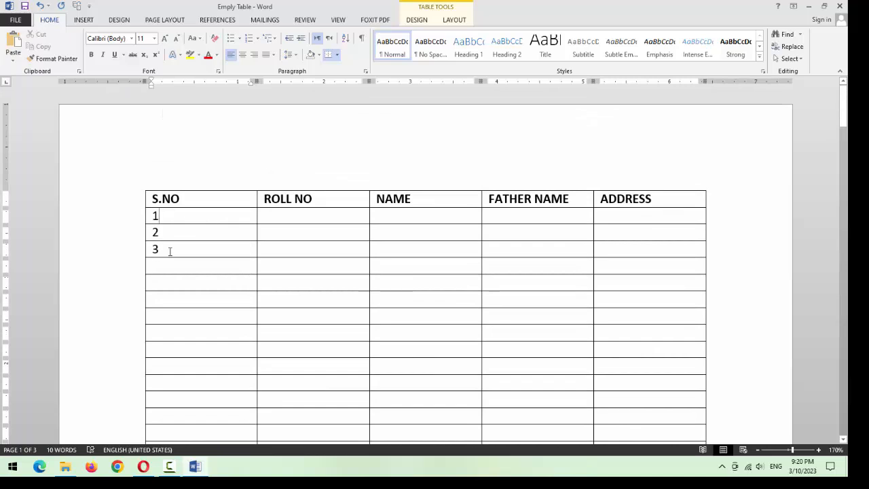
{"action": "left_click", "coordinate": [170, 262], "text": "shift"}
{"action": "key", "text": "Delete"}
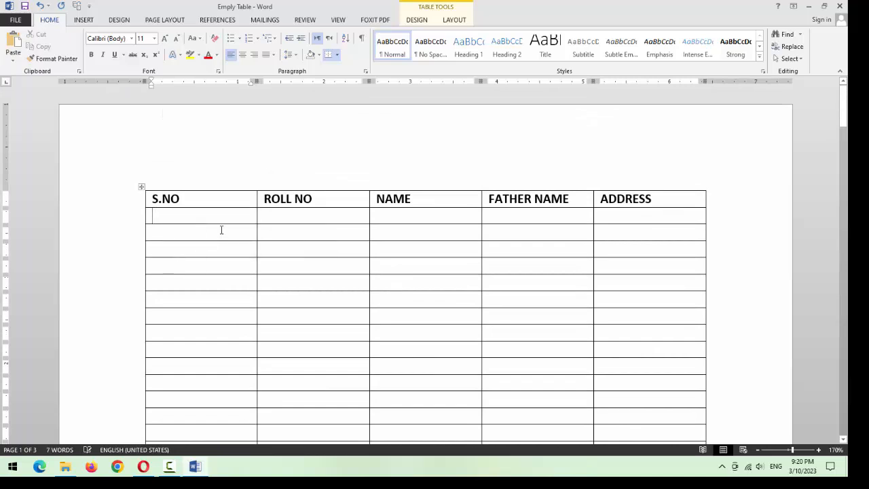
Apply the 1. 2. 3. numbering style to all S.NO cells below the heading, down to the table's last row.
{"action": "scroll", "coordinate": [201, 217], "scroll_direction": "down", "scroll_amount": 15}
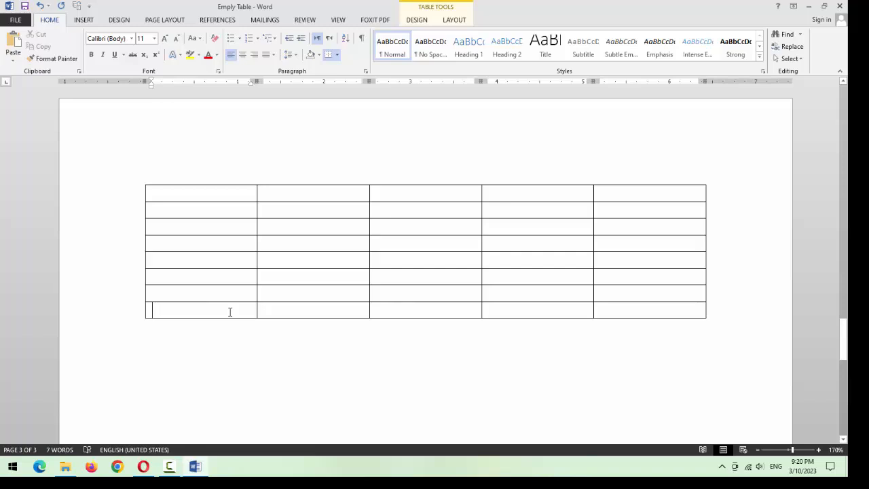
{"action": "left_click_drag", "start_coordinate": [230, 312], "coordinate": [211, 147]}
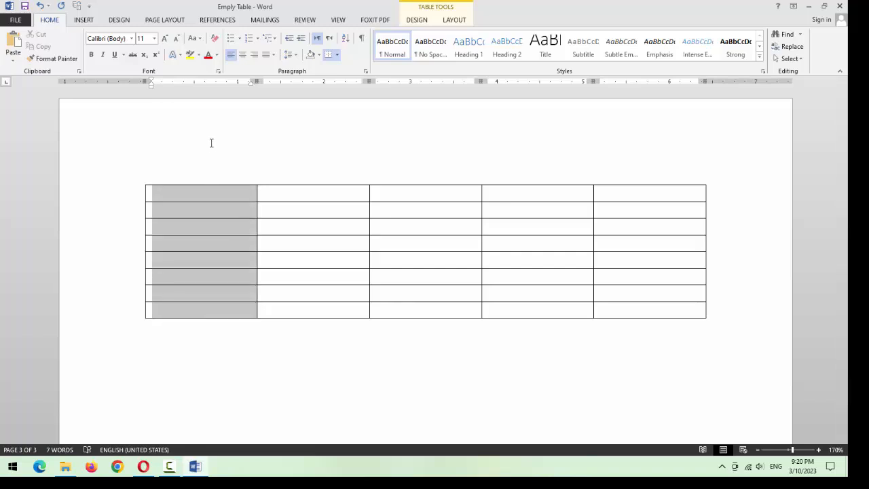
{"action": "left_click_drag", "start_coordinate": [212, 87], "coordinate": [205, 215]}
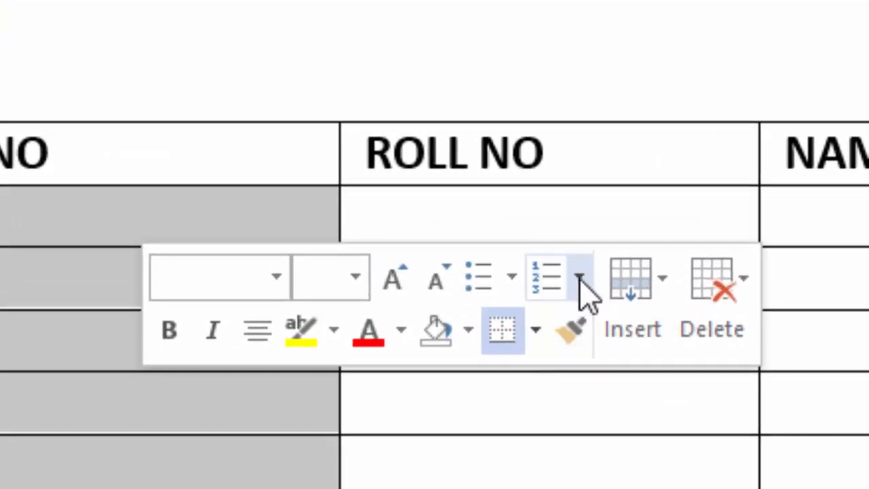
{"action": "left_click", "coordinate": [579, 282]}
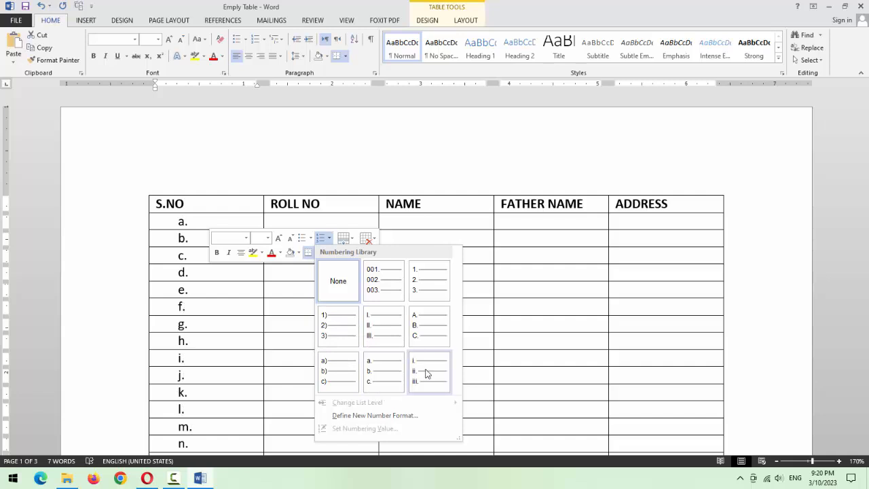
{"action": "left_click", "coordinate": [428, 288]}
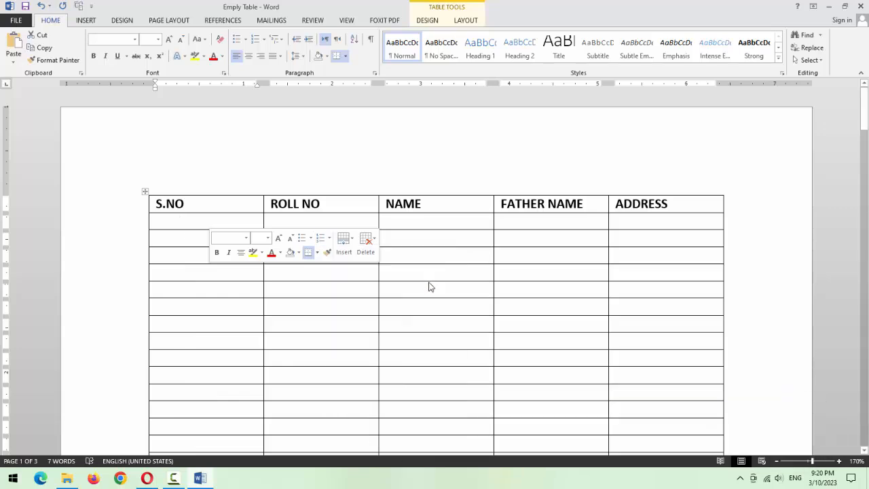
Add several more automatically numbered rows after row 99 at the end of the table.
{"action": "scroll", "coordinate": [346, 292], "scroll_direction": "down", "scroll_amount": 4}
{"action": "scroll", "coordinate": [332, 300], "scroll_direction": "down", "scroll_amount": 20}
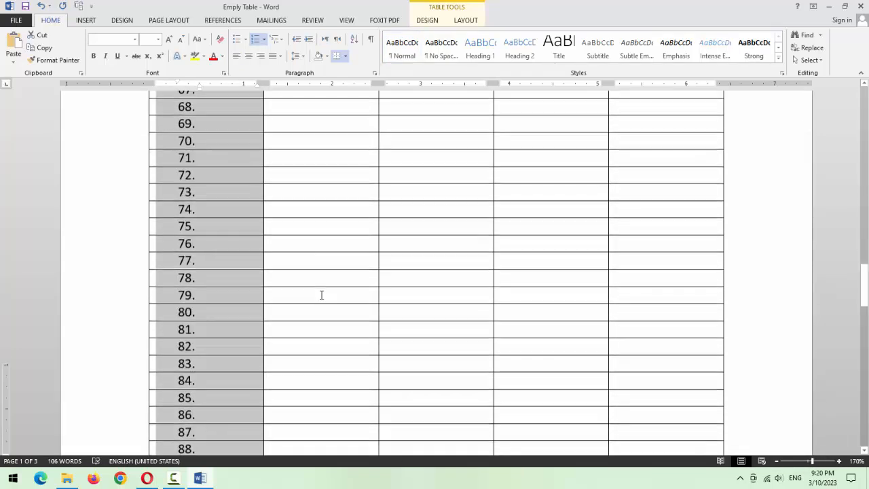
{"action": "scroll", "coordinate": [321, 293], "scroll_direction": "up", "scroll_amount": 4}
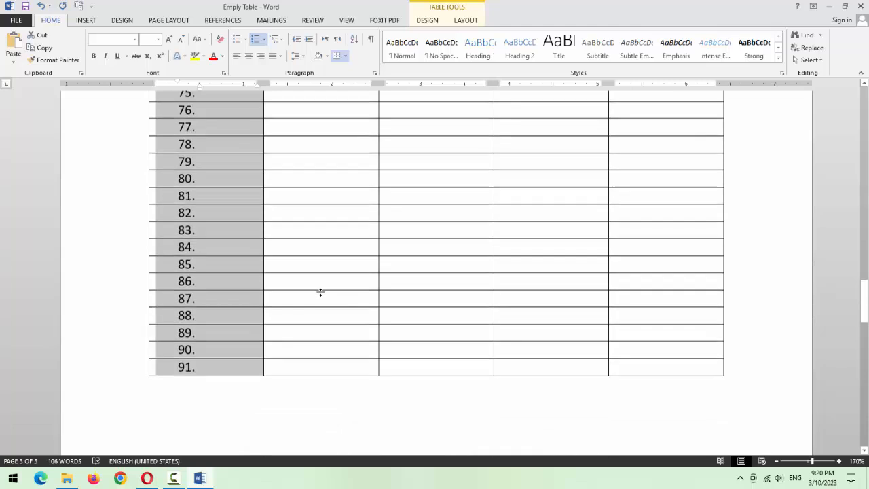
{"action": "scroll", "coordinate": [319, 292], "scroll_direction": "down", "scroll_amount": 5}
{"action": "scroll", "coordinate": [318, 290], "scroll_direction": "down", "scroll_amount": 3}
{"action": "scroll", "coordinate": [317, 290], "scroll_direction": "up", "scroll_amount": 2}
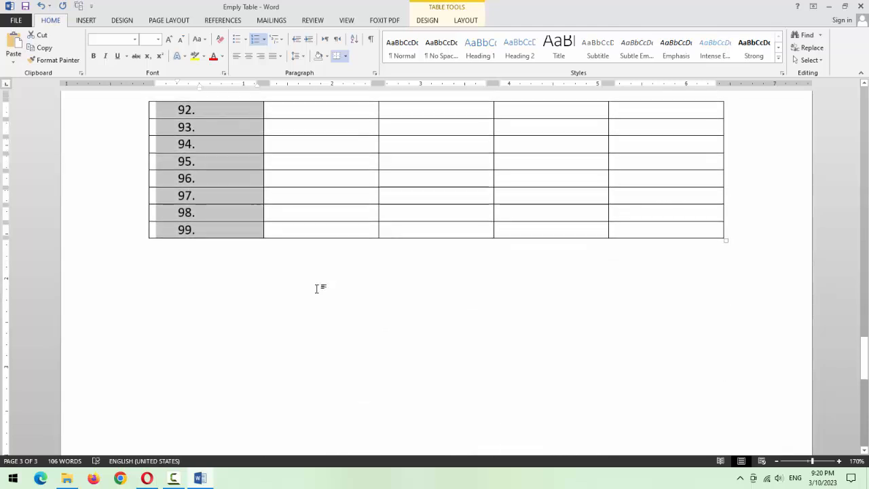
{"action": "left_click", "coordinate": [644, 235]}
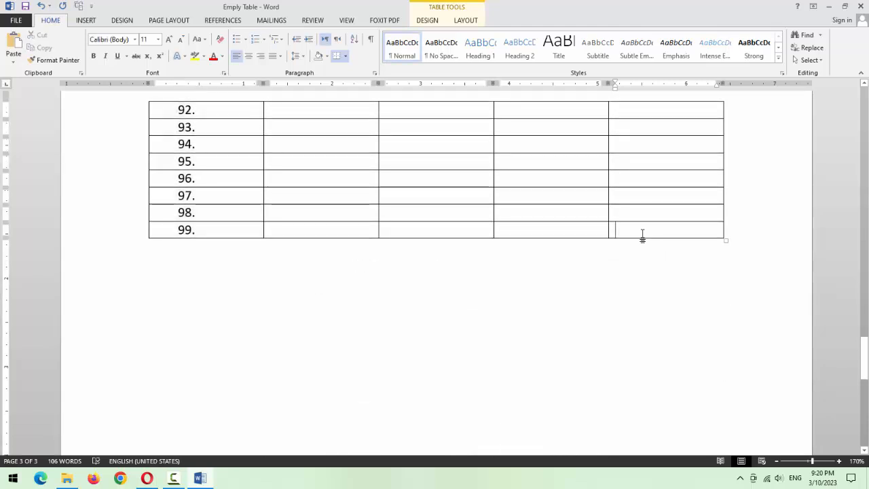
{"action": "key", "text": "Tab"}
{"action": "left_click", "coordinate": [660, 249]}
{"action": "key", "text": "Tab"}
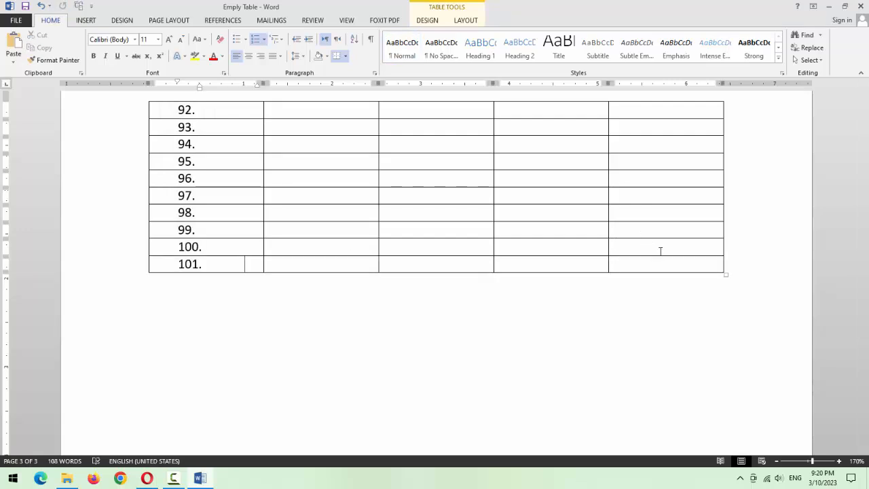
{"action": "key", "text": "Tab"}
{"action": "key", "text": "Tab"}
{"action": "key", "text": "Tab"}
{"action": "key", "text": "Tab"}
{"action": "key", "text": "Tab"}
{"action": "key", "text": "Tab"}
{"action": "key", "text": "Tab"}
{"action": "key", "text": "Tab"}
{"action": "key", "text": "Tab"}
{"action": "key", "text": "Tab"}
{"action": "key", "text": "Tab"}
{"action": "key", "text": "Tab"}
{"action": "key", "text": "Tab"}
{"action": "key", "text": "Tab"}
{"action": "key", "text": "Tab"}
{"action": "key", "text": "Tab"}
{"action": "key", "text": "Tab"}
{"action": "key", "text": "Tab"}
{"action": "key", "text": "Tab"}
{"action": "key", "text": "Tab"}
{"action": "key", "text": "Tab"}
{"action": "key", "text": "Tab"}
{"action": "key", "text": "Tab"}
{"action": "key", "text": "Tab"}
Clear the whole document and generate ten paragraphs of sample text with =rand(10).
{"action": "scroll", "coordinate": [262, 362], "scroll_direction": "up", "scroll_amount": 15}
{"action": "scroll", "coordinate": [239, 316], "scroll_direction": "up", "scroll_amount": 15}
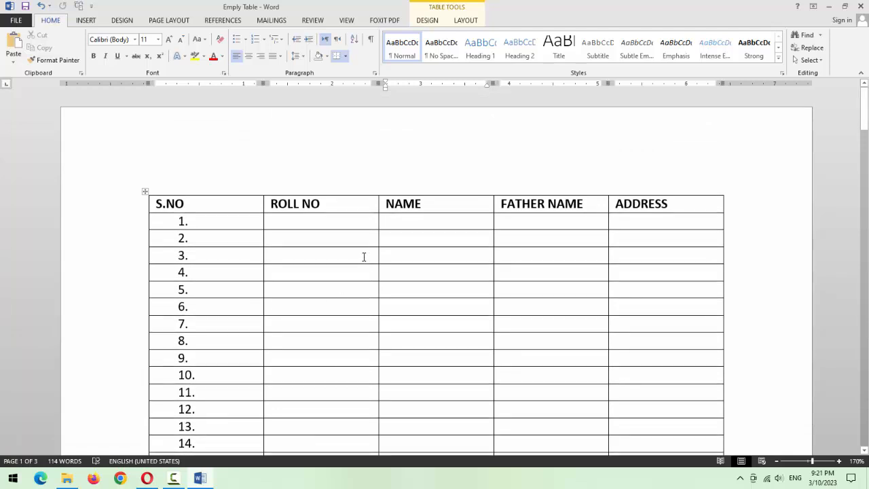
{"action": "left_click", "coordinate": [233, 159]}
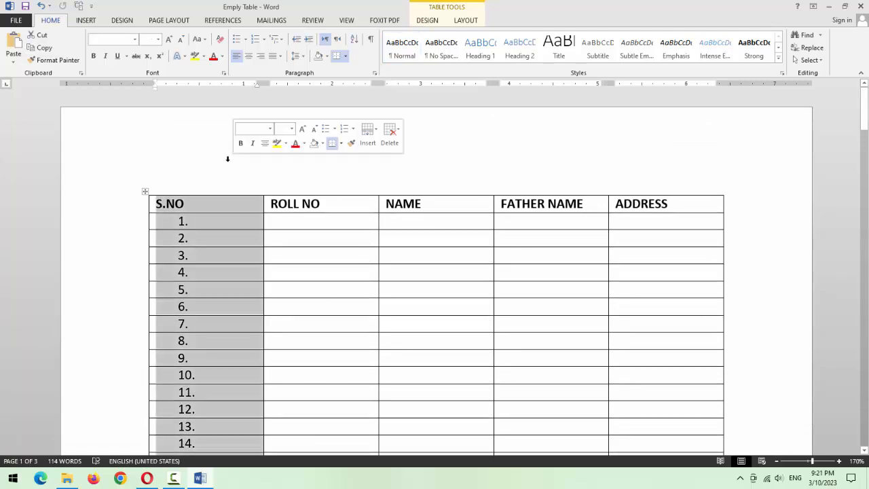
{"action": "key", "text": "ctrl+a"}
{"action": "key", "text": "Delete"}
{"action": "type", "text": "=rand(10)"}
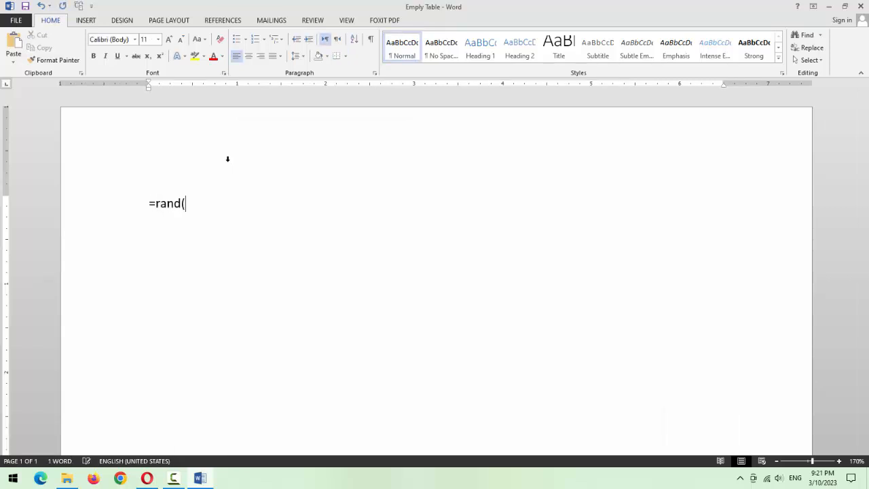
{"action": "key", "text": "Return"}
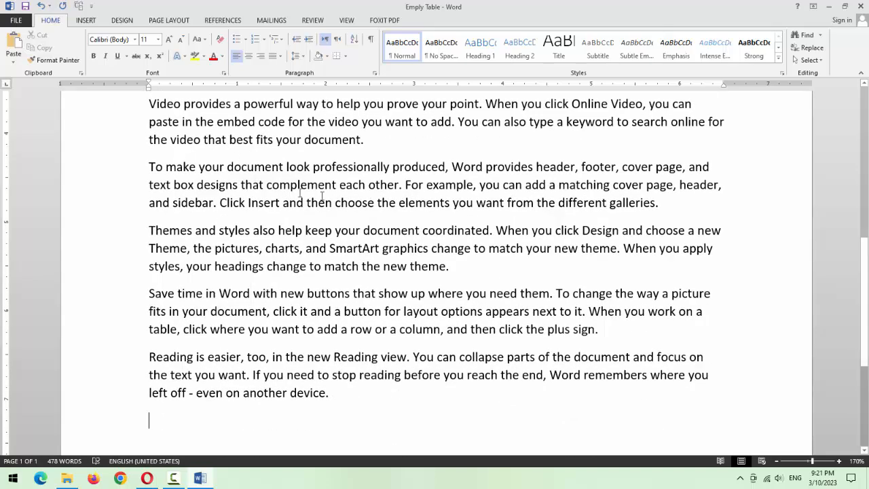
Make "new" bold at the end of the second "Themes and styles" paragraph and italicize "document" in the first "Reading is easier" paragraph.
{"action": "scroll", "coordinate": [315, 194], "scroll_direction": "up", "scroll_amount": 3}
{"action": "scroll", "coordinate": [333, 197], "scroll_direction": "down", "scroll_amount": 6}
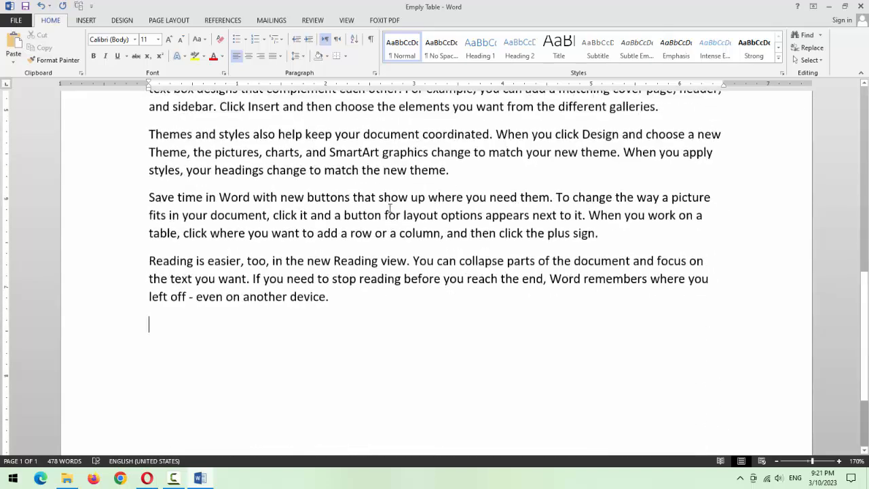
{"action": "double_click", "coordinate": [404, 158]}
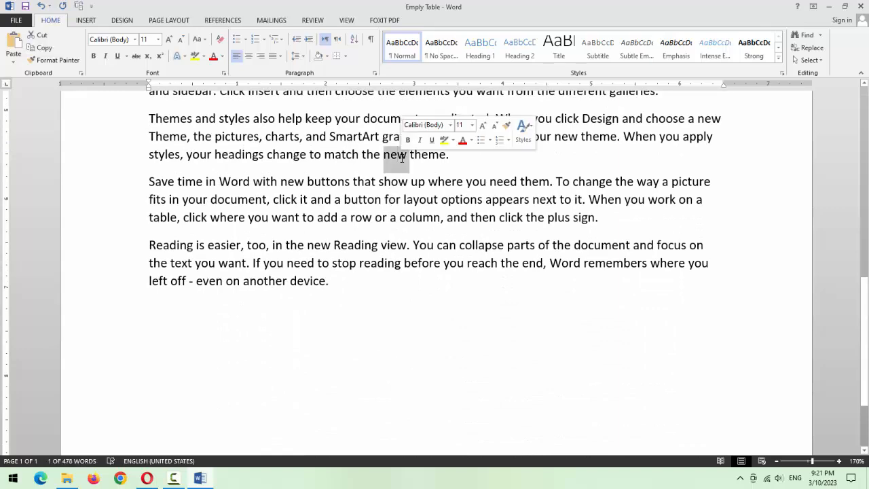
{"action": "key", "text": "ctrl+b"}
{"action": "scroll", "coordinate": [665, 218], "scroll_direction": "up", "scroll_amount": 8}
{"action": "double_click", "coordinate": [602, 192]}
{"action": "key", "text": "ctrl+i"}
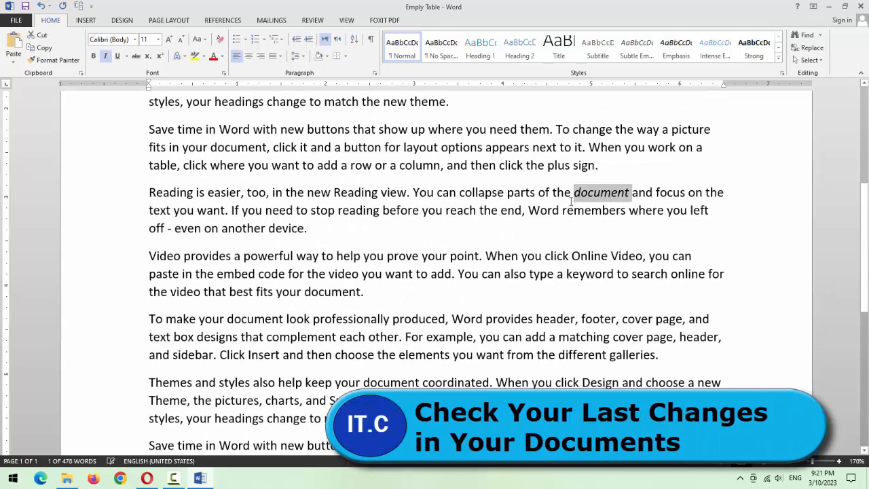
Underline the first "To make your document look professionally produced," and make "show" bold in the first "Save time in Word" paragraph.
{"action": "scroll", "coordinate": [440, 224], "scroll_direction": "up", "scroll_amount": 7}
{"action": "left_click_drag", "start_coordinate": [448, 225], "coordinate": [155, 223]}
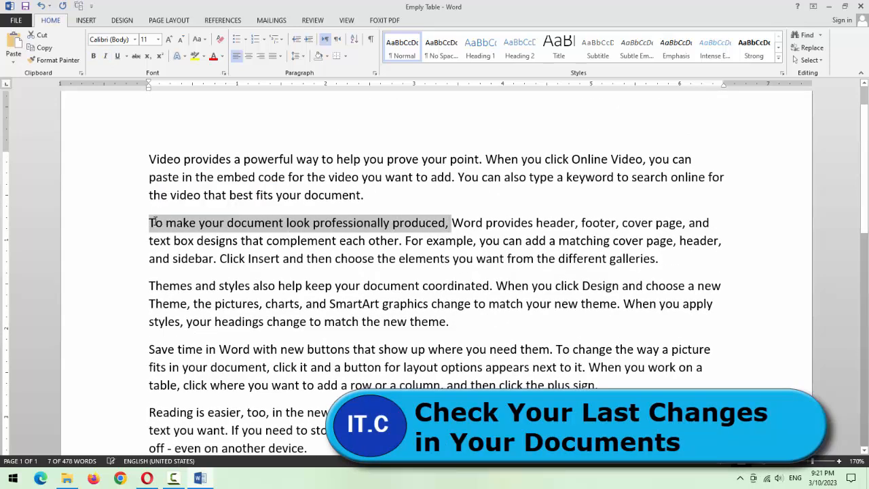
{"action": "key", "text": "ctrl+u"}
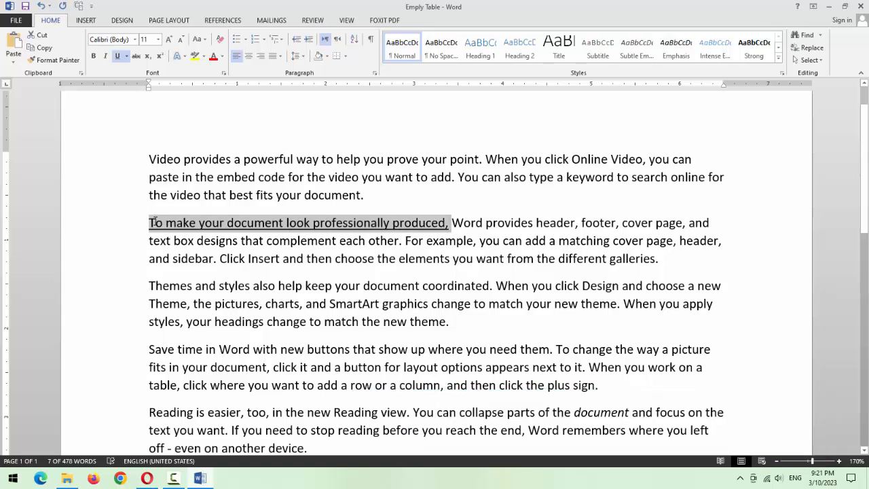
{"action": "double_click", "coordinate": [401, 351]}
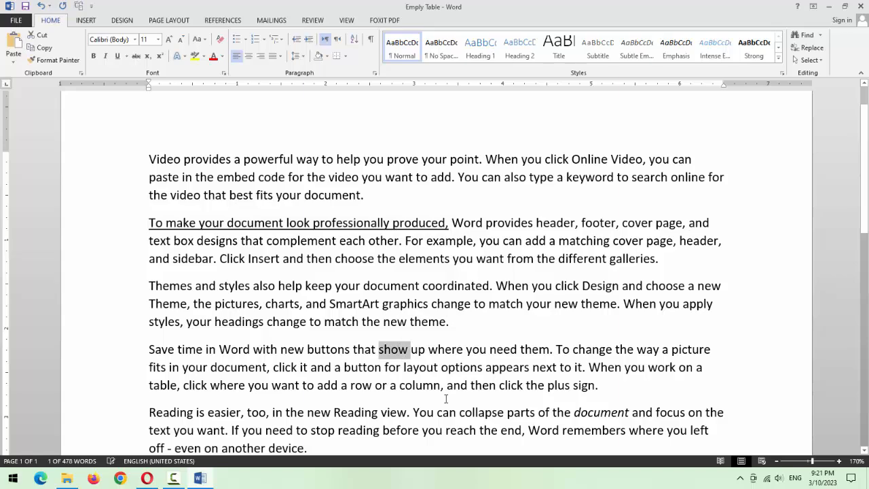
{"action": "key", "text": "ctrl+b"}
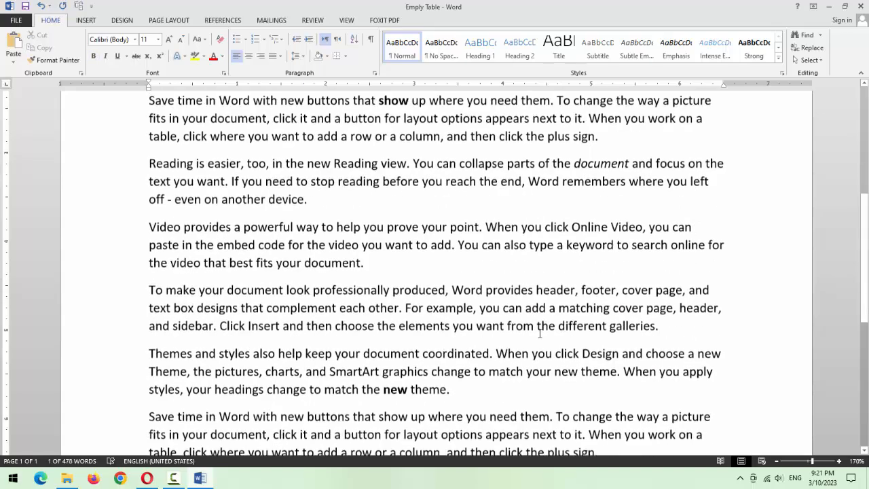
Look over the formatted text and cycle back through the document's most recent edit locations.
{"action": "scroll", "coordinate": [540, 336], "scroll_direction": "down", "scroll_amount": 5}
{"action": "scroll", "coordinate": [539, 345], "scroll_direction": "up", "scroll_amount": 6}
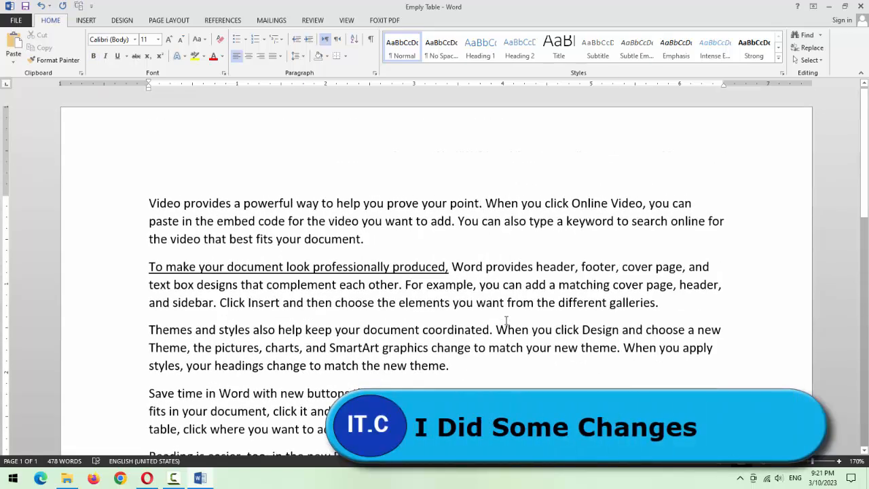
{"action": "scroll", "coordinate": [505, 321], "scroll_direction": "down", "scroll_amount": 6}
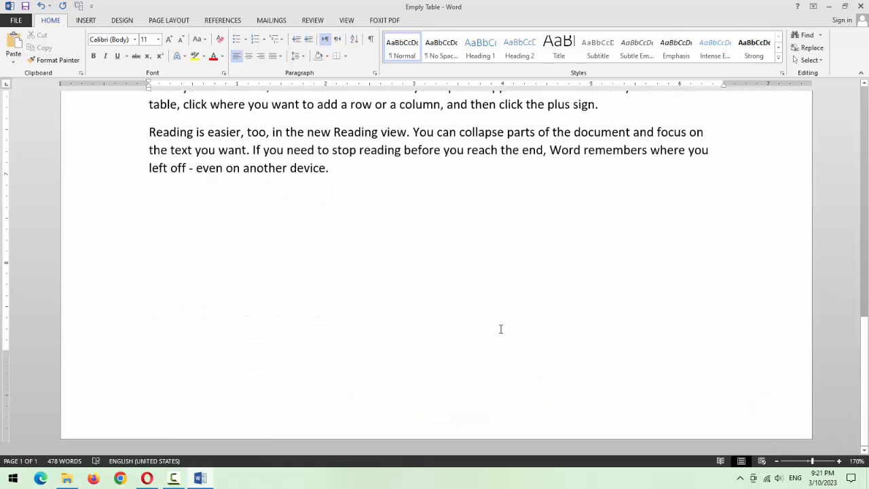
{"action": "scroll", "coordinate": [501, 329], "scroll_direction": "up", "scroll_amount": 3}
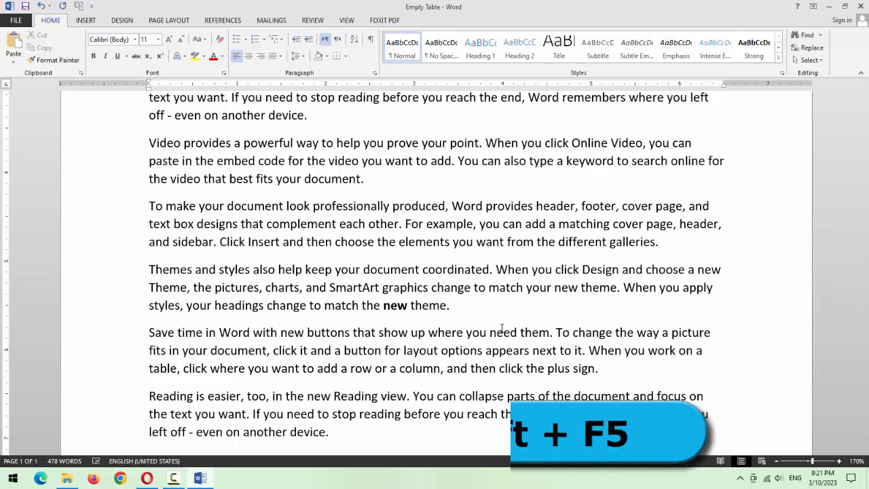
{"action": "key", "text": "shift+F5"}
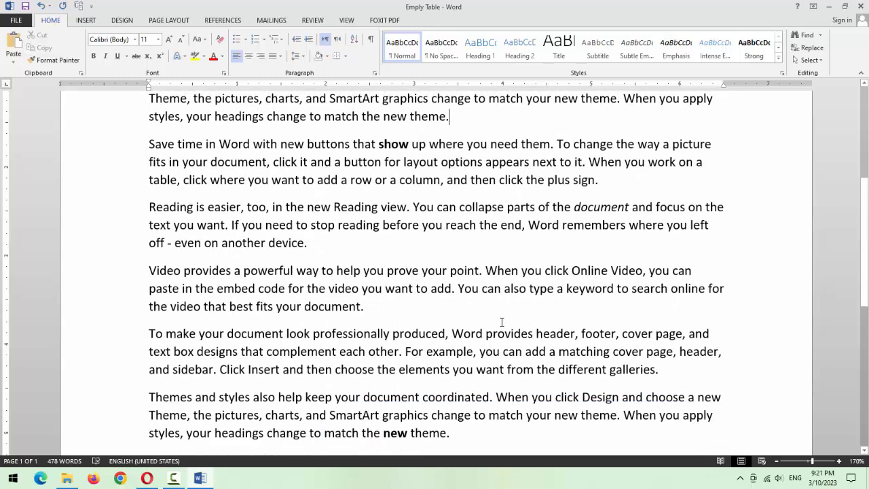
{"action": "key", "text": "shift+F5"}
{"action": "key", "text": "shift+F5"}
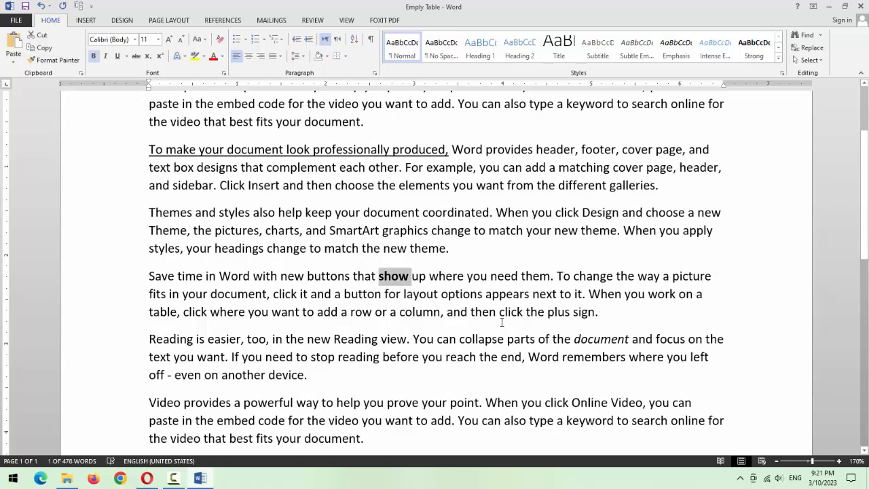
{"action": "key", "text": "shift+F5"}
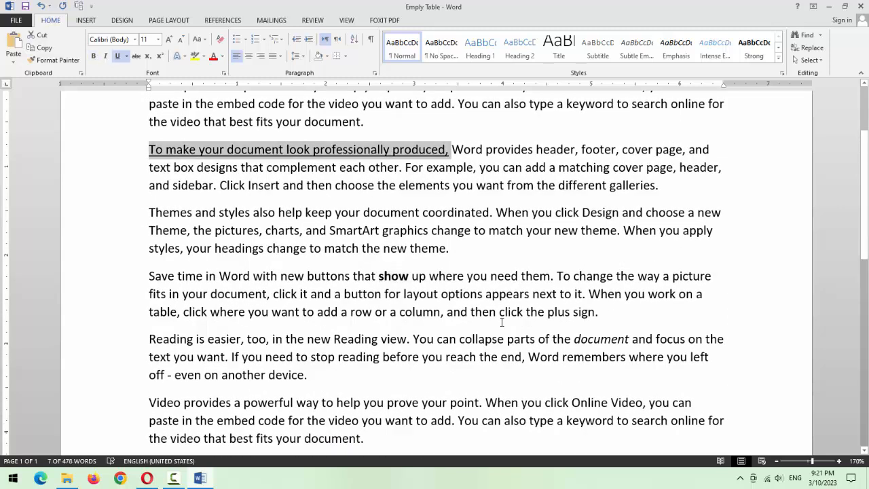
{"action": "key", "text": "shift+F5"}
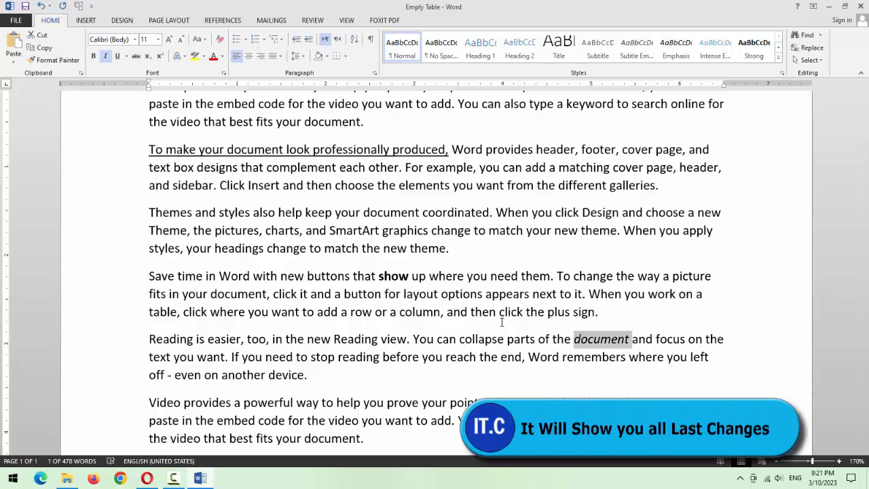
{"action": "key", "text": "shift+F5"}
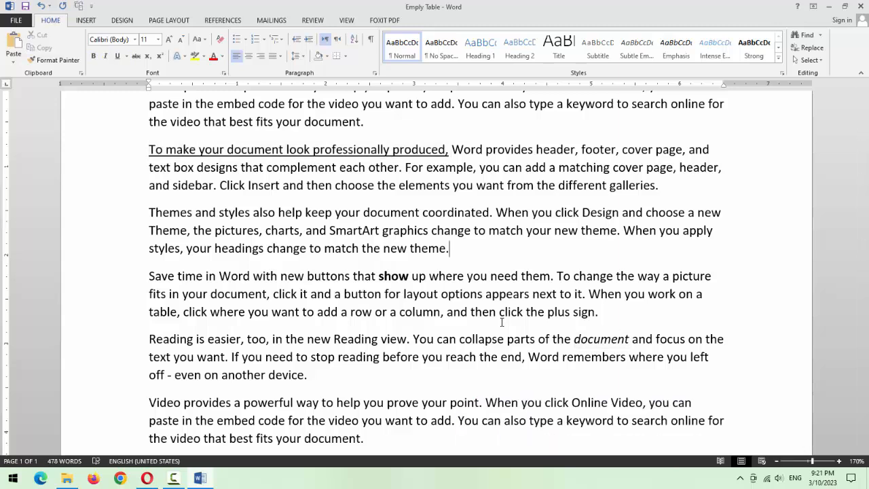
{"action": "key", "text": "shift+F5"}
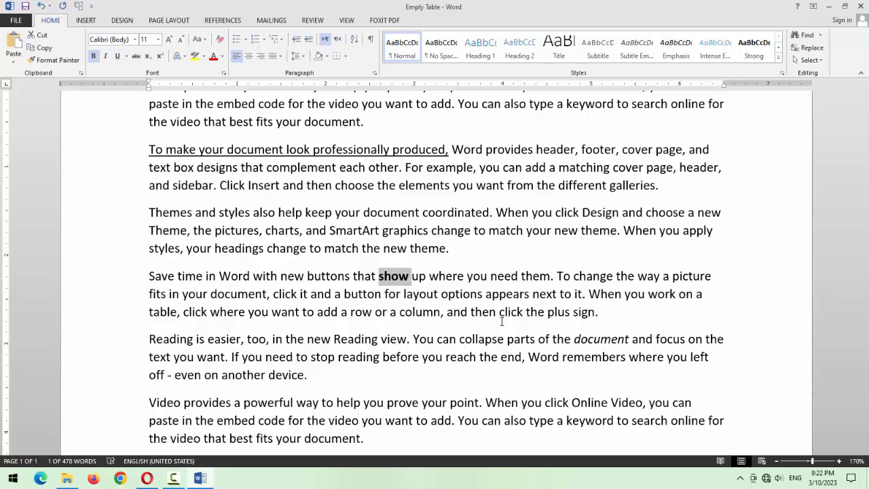
Practise selecting the entire first paragraph of the document and clearing the selection each time.
{"action": "scroll", "coordinate": [501, 319], "scroll_direction": "up", "scroll_amount": 2}
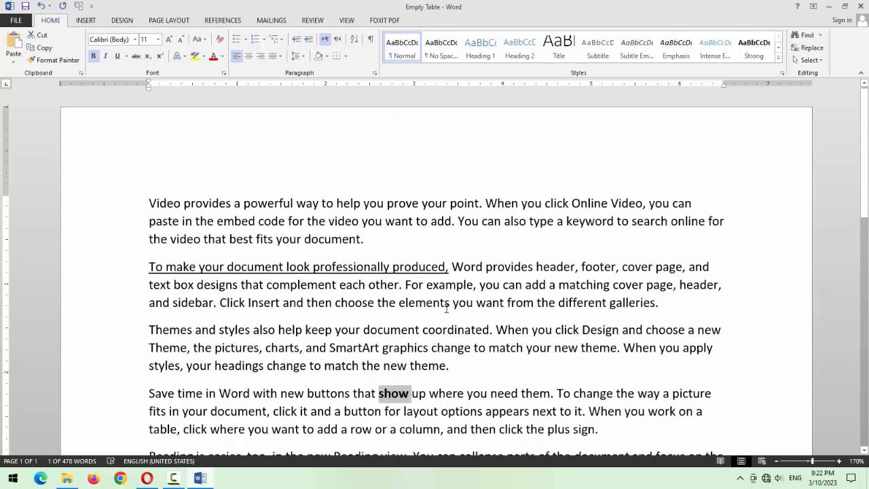
{"action": "left_click_drag", "start_coordinate": [365, 239], "coordinate": [141, 202]}
{"action": "left_click", "coordinate": [371, 244]}
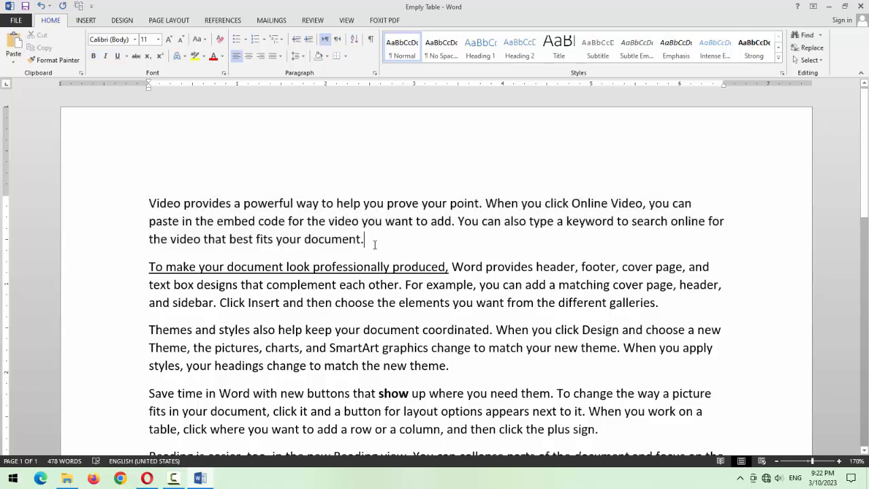
{"action": "triple_click", "coordinate": [370, 245]}
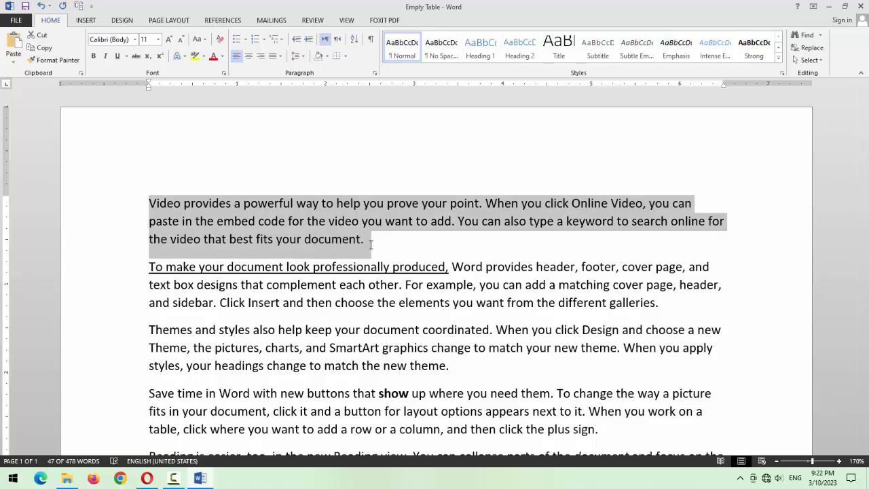
{"action": "left_click", "coordinate": [370, 249]}
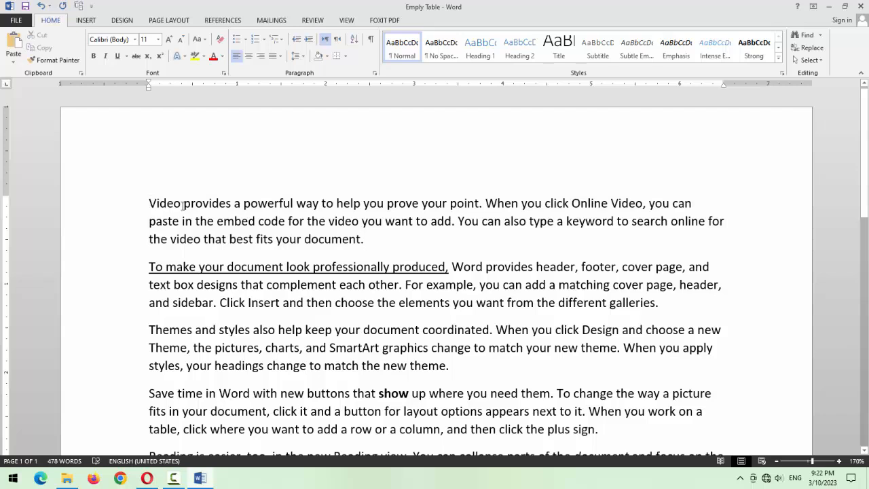
{"action": "double_click", "coordinate": [345, 221]}
{"action": "left_click", "coordinate": [345, 221]}
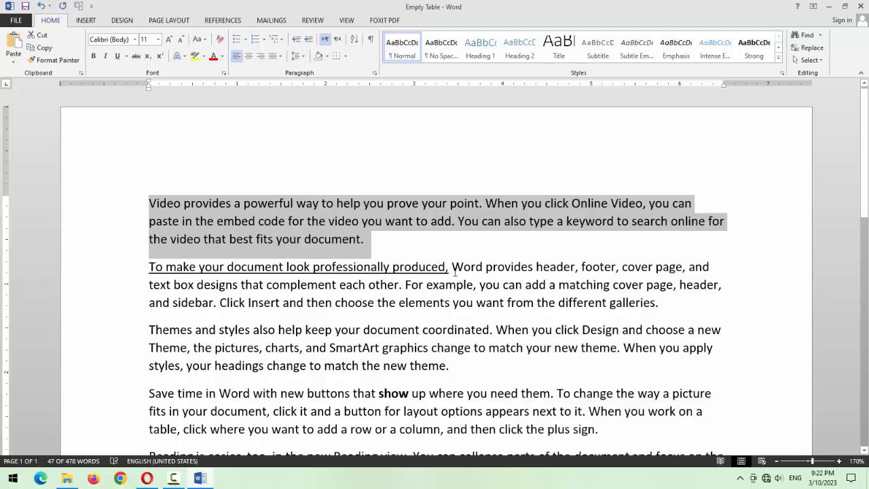
{"action": "left_click", "coordinate": [407, 246]}
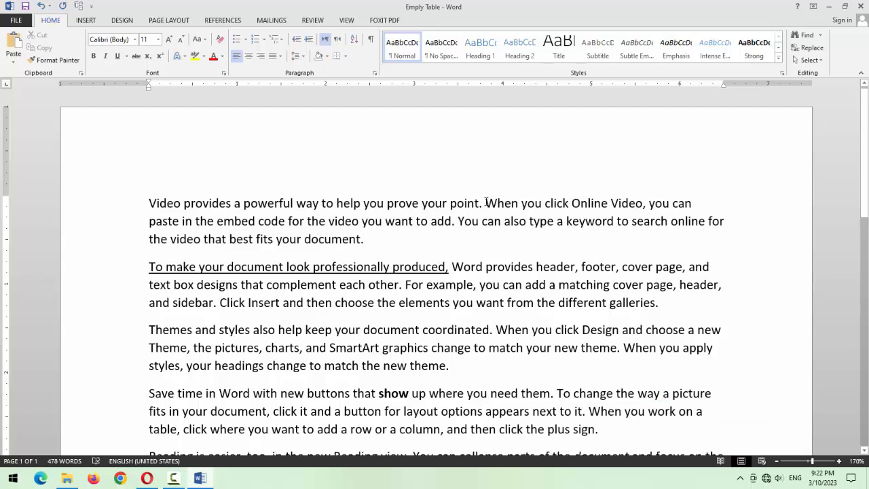
Make the opening sentence "Video provides a powerful way to help you prove your point." bold and italic, and enlarge it to size 17.
{"action": "left_click_drag", "start_coordinate": [484, 203], "coordinate": [149, 198]}
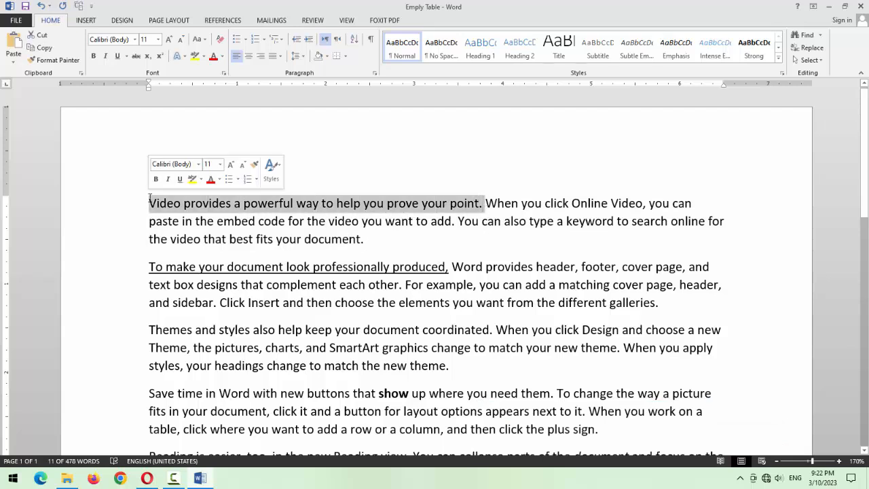
{"action": "key", "text": "ctrl+b"}
{"action": "key", "text": "ctrl+i"}
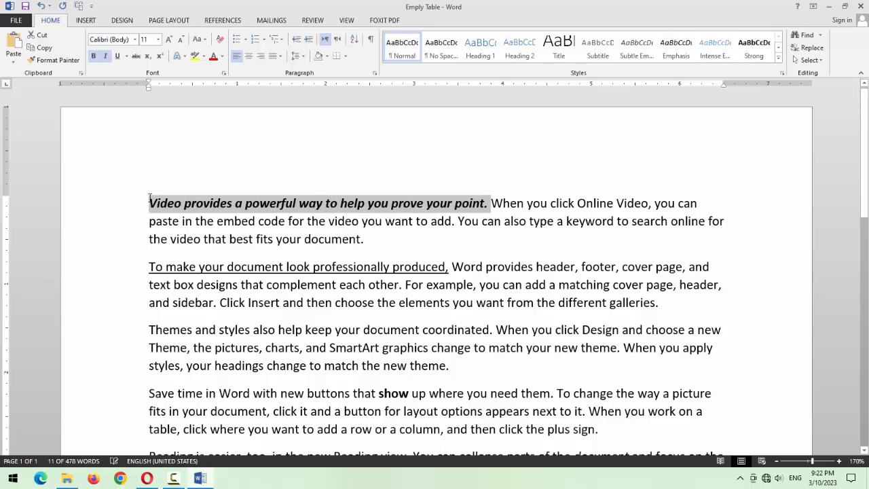
{"action": "key", "text": "ctrl+bracketright"}
{"action": "key", "text": "ctrl+bracketright"}
{"action": "key", "text": "ctrl+bracketright"}
{"action": "key", "text": "ctrl+bracketright"}
{"action": "key", "text": "ctrl+bracketright"}
{"action": "key", "text": "ctrl+bracketright"}
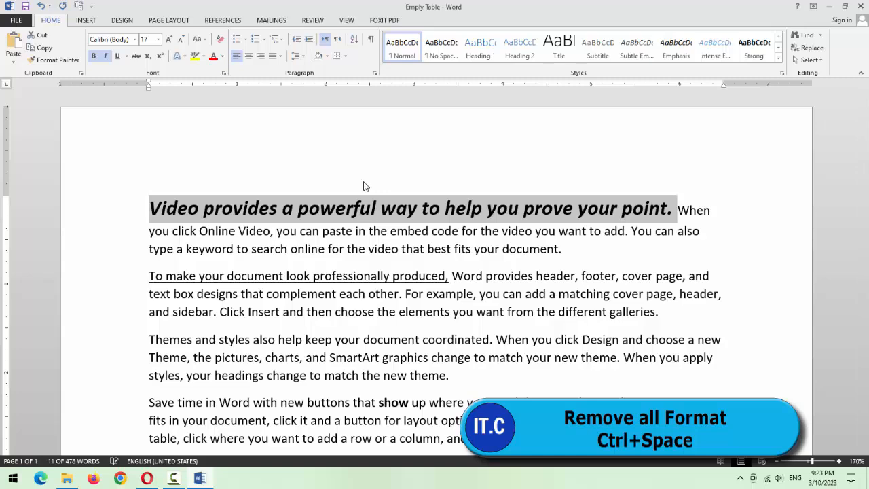
Remove all character formatting from the selected opening sentence of the first paragraph.
{"action": "key", "text": "ctrl+space"}
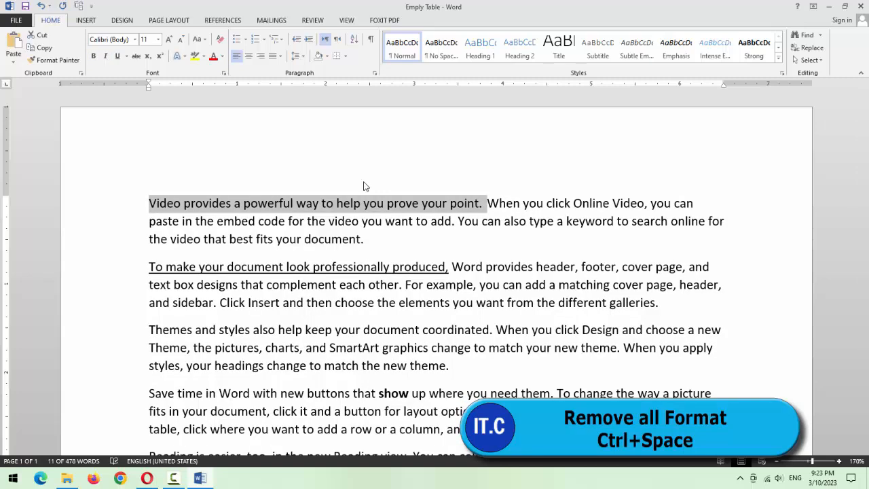